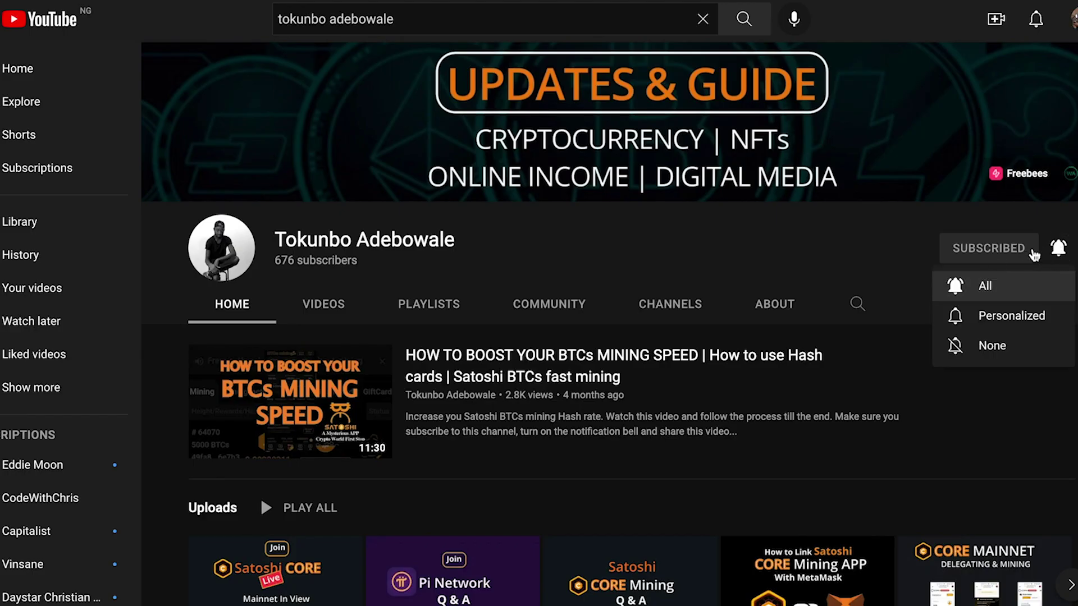
Step: Turn on notifications for all uploads and scroll to the CORE mining invite link and steps 0–11
click(1059, 247)
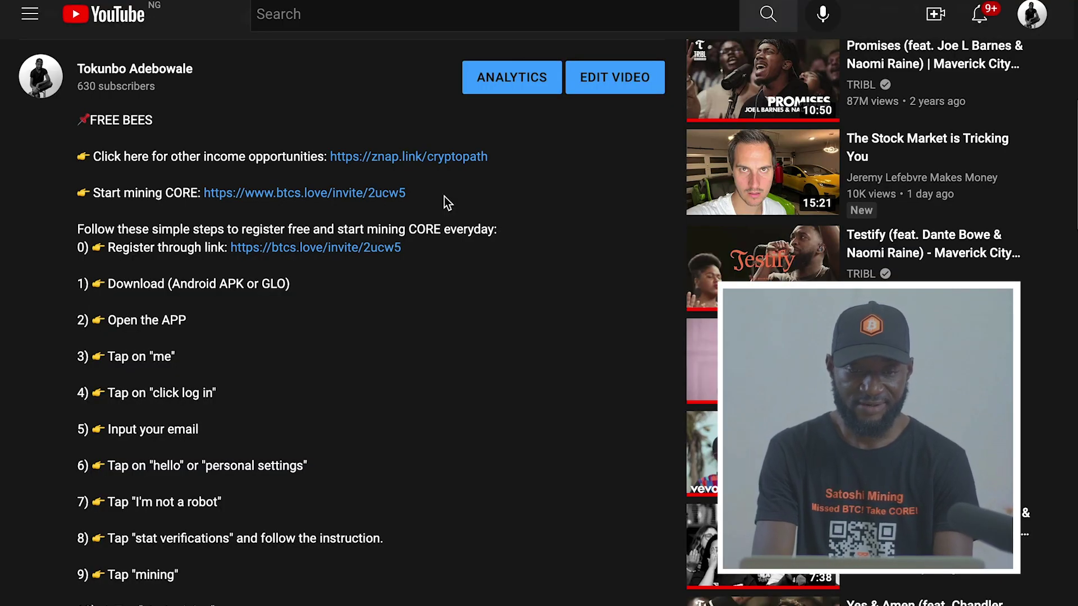
scroll(446, 202, down, 1)
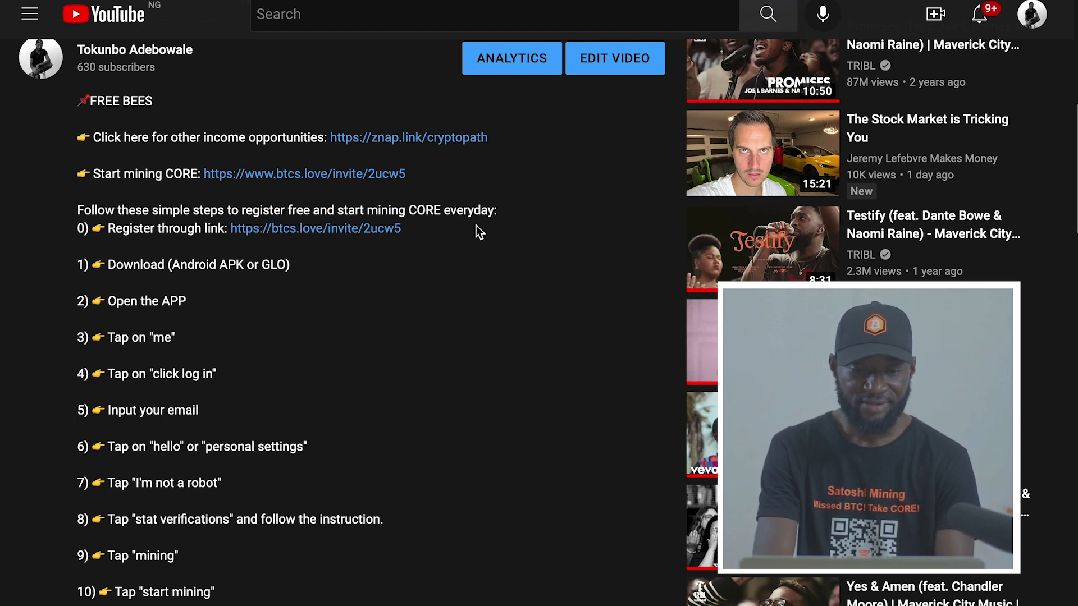
scroll(231, 326, up, 1)
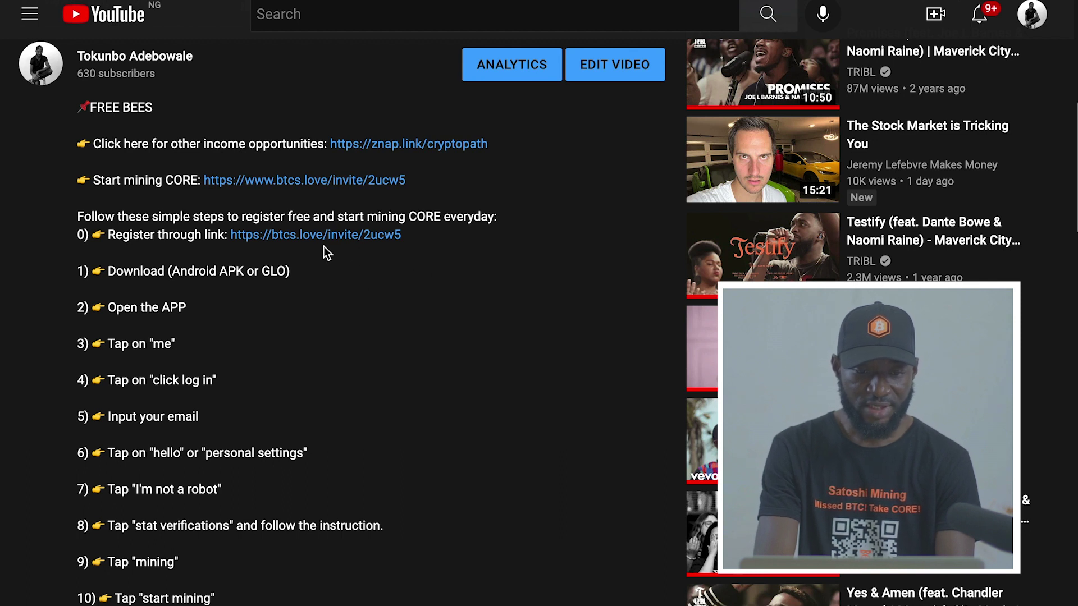
scroll(247, 356, down, 3)
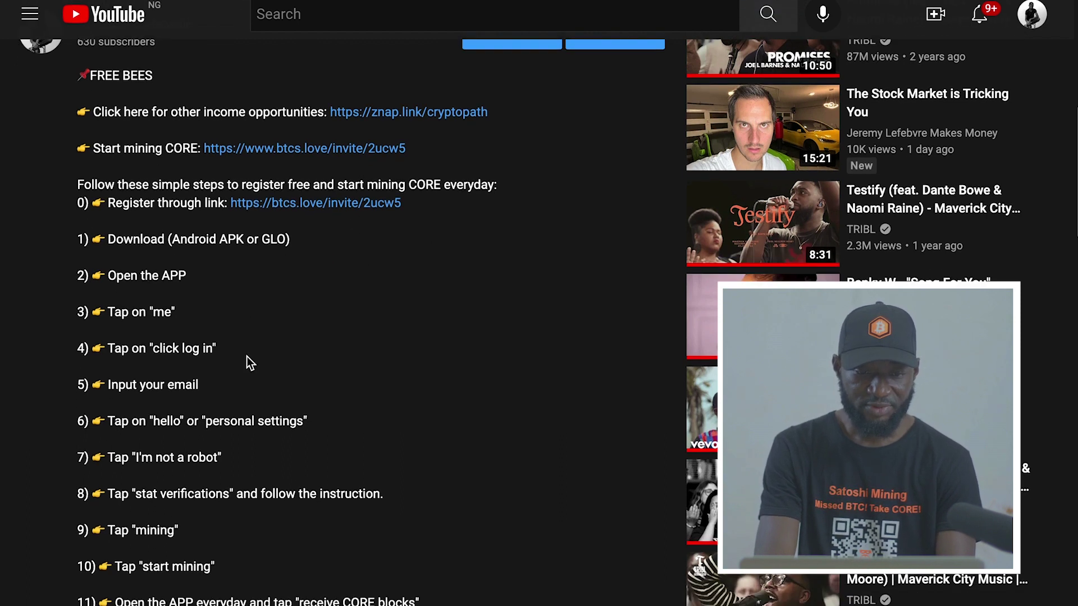
scroll(247, 356, up, 2)
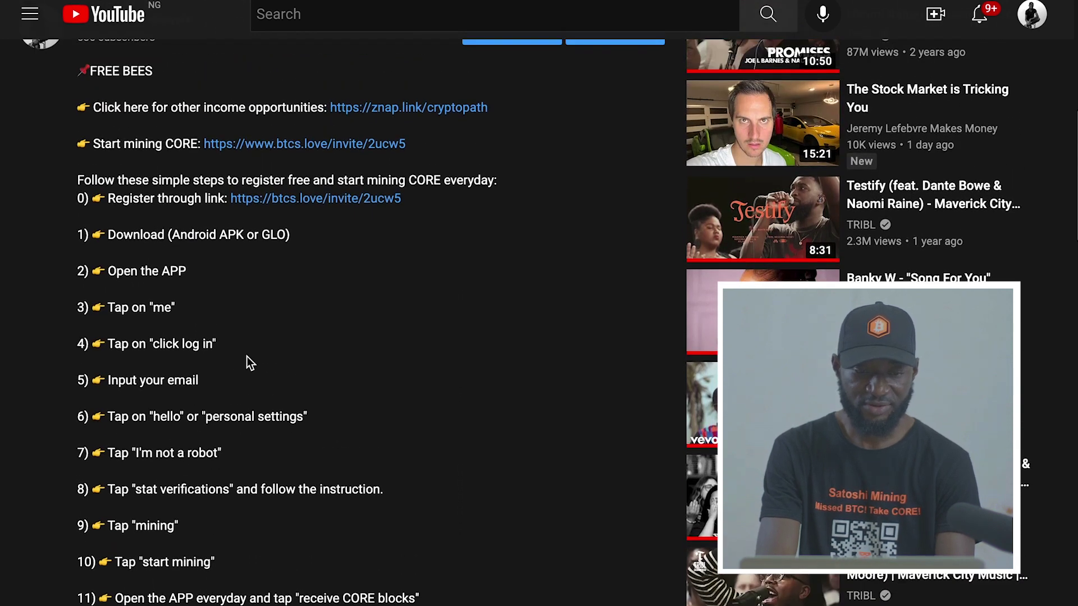
scroll(247, 356, up, 1)
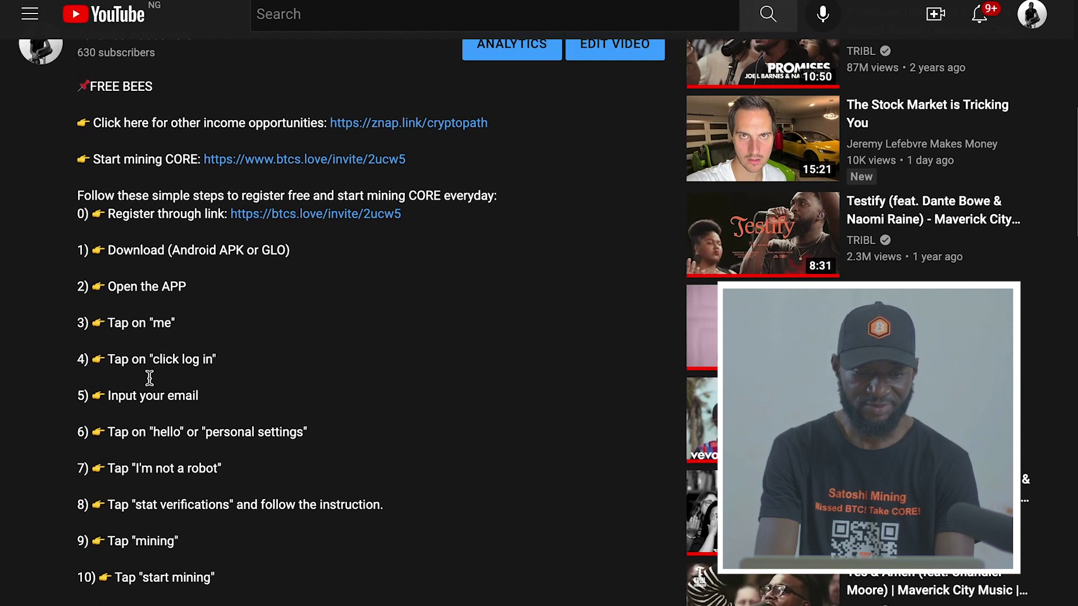
scroll(153, 396, down, 2)
scroll(153, 397, up, 2)
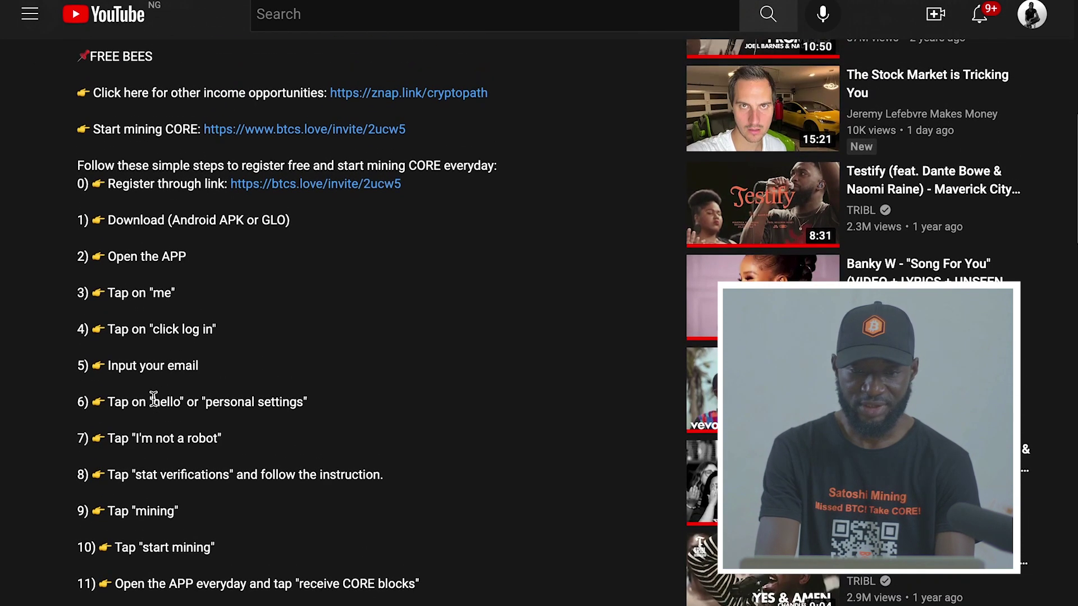
scroll(322, 340, down, 1)
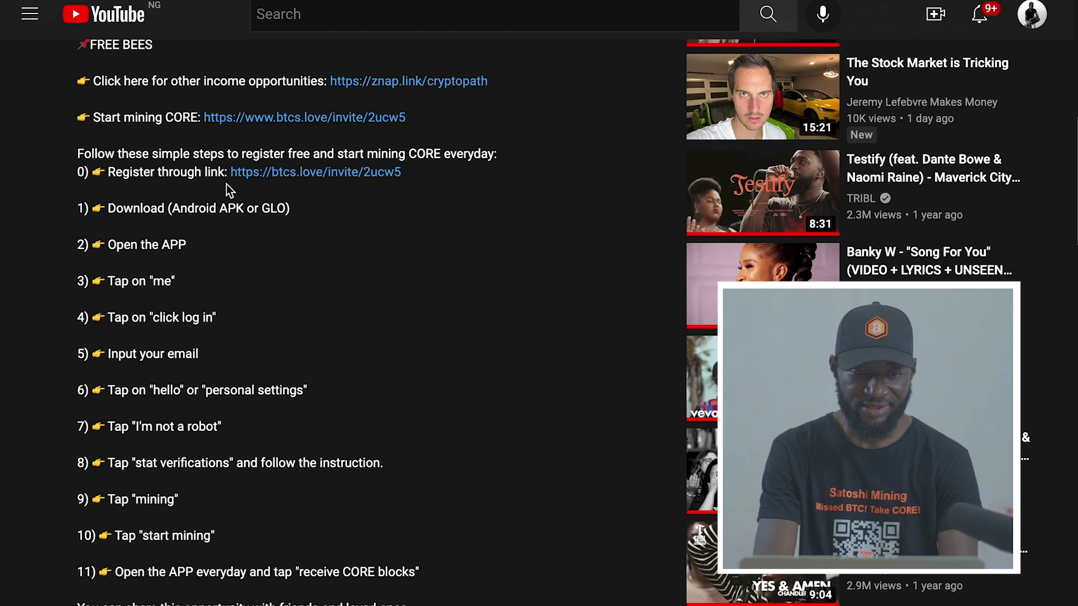
Step: Follow the btcs.love invite link and choose Register & Start Mining to reach the email form
click(297, 175)
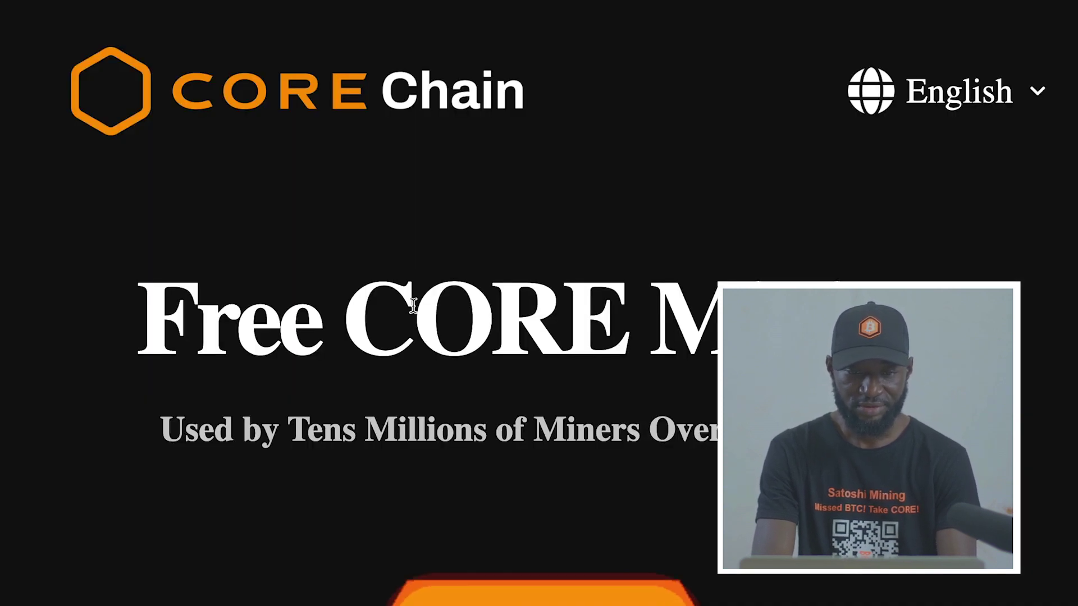
scroll(414, 306, down, 1)
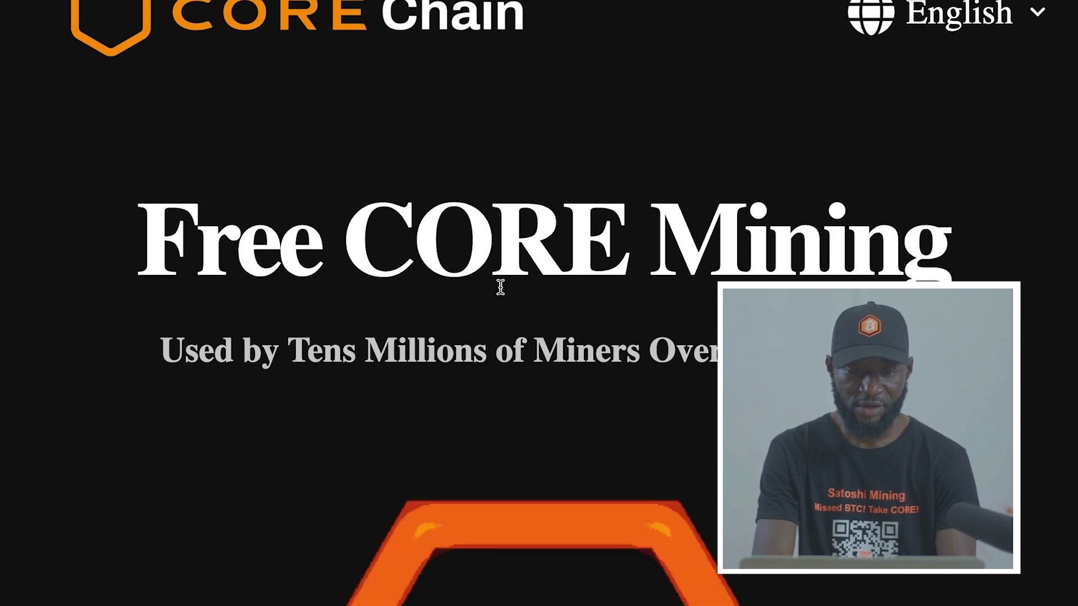
scroll(530, 388, down, 1)
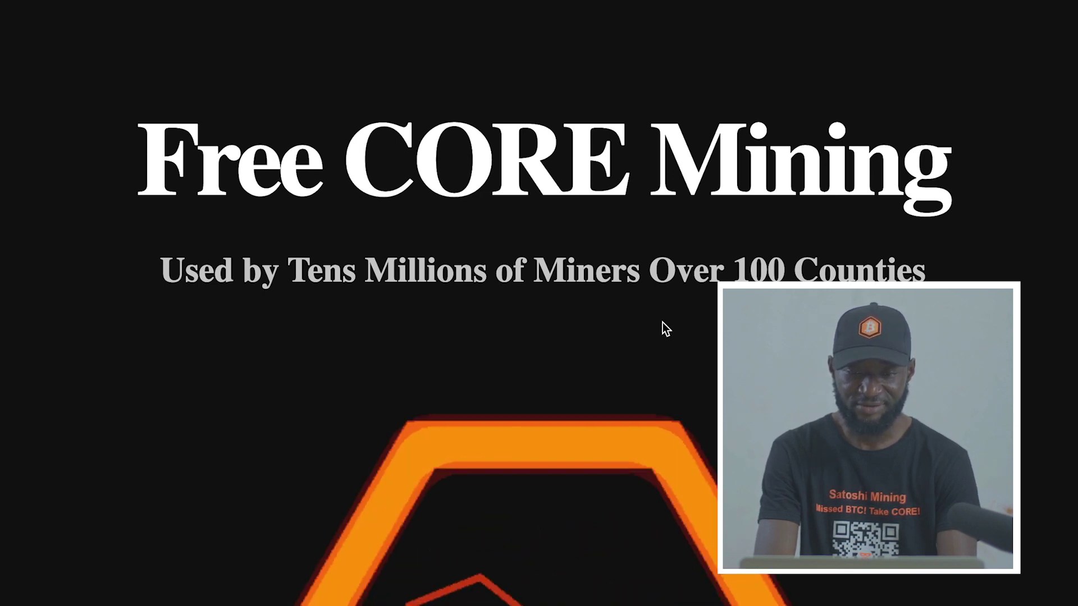
scroll(544, 348, down, 10)
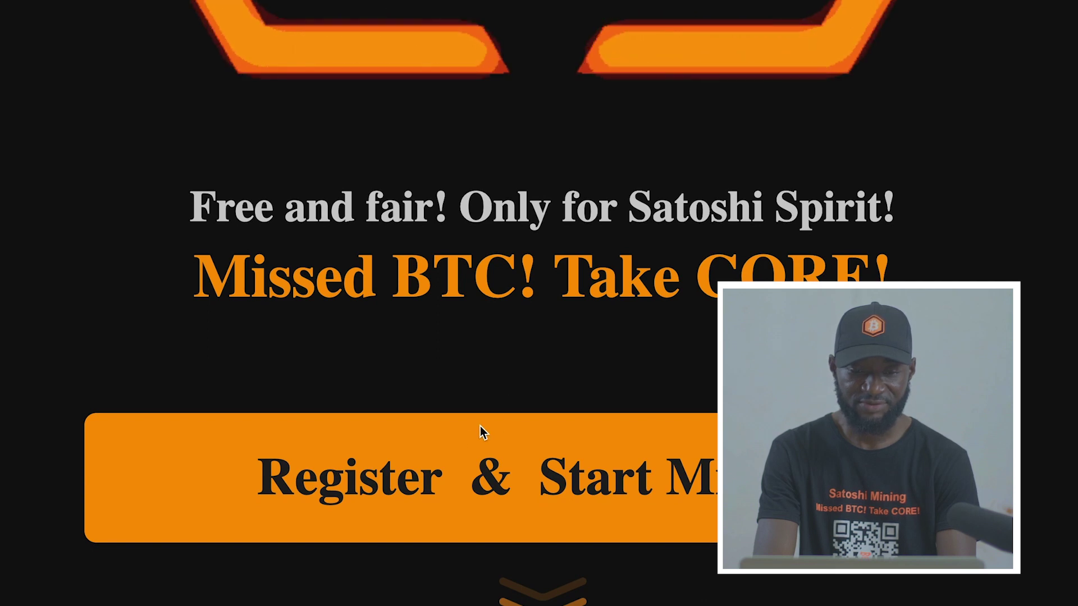
scroll(434, 467, down, 2)
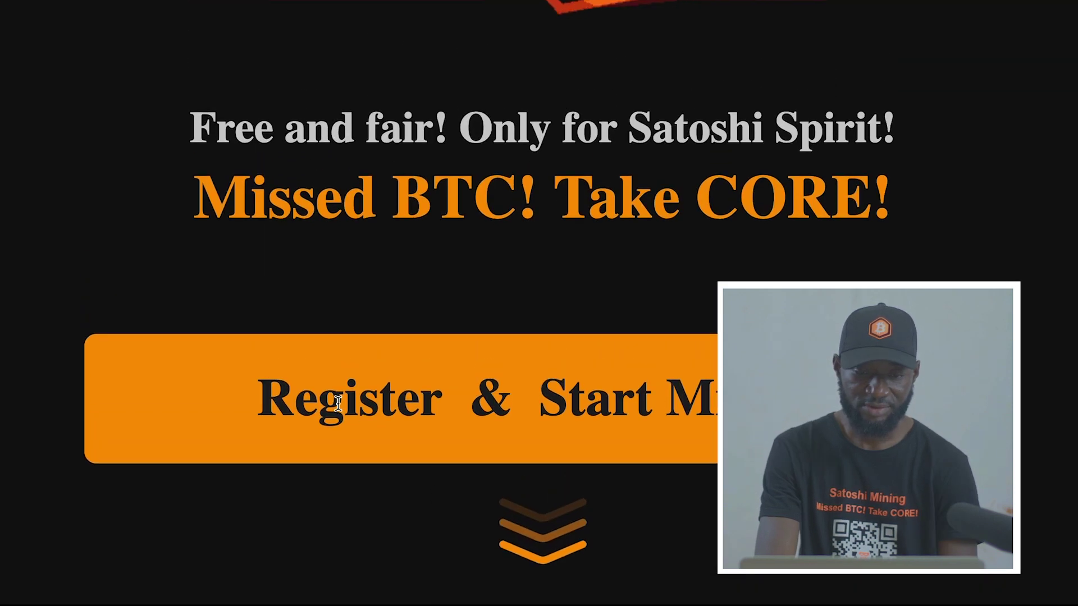
click(500, 417)
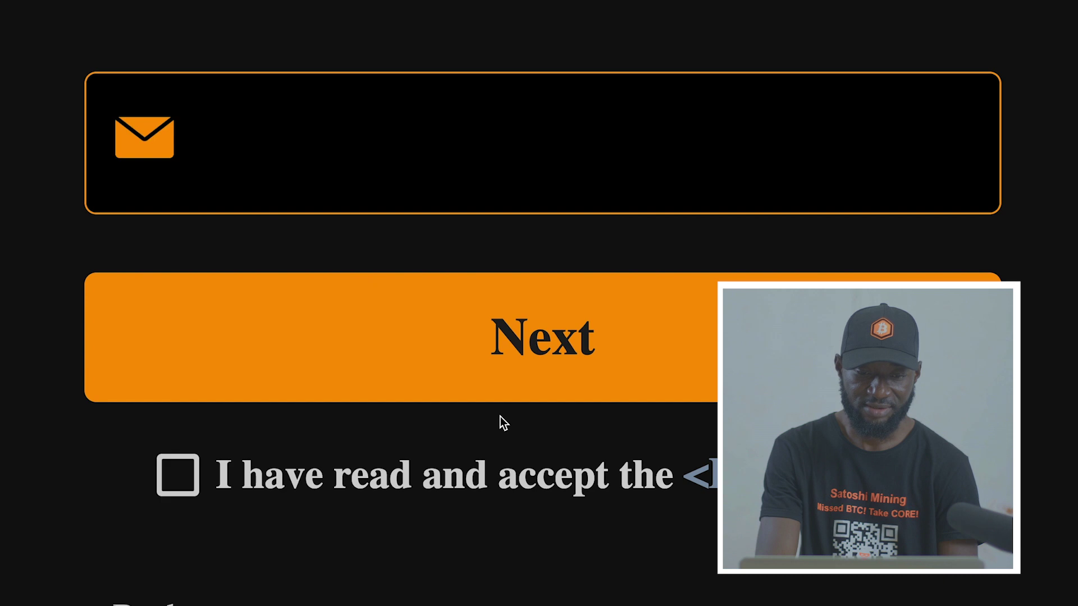
Step: Return from the privacy policy, accept the terms, and submit the email for a verification code
scroll(271, 159, down, 1)
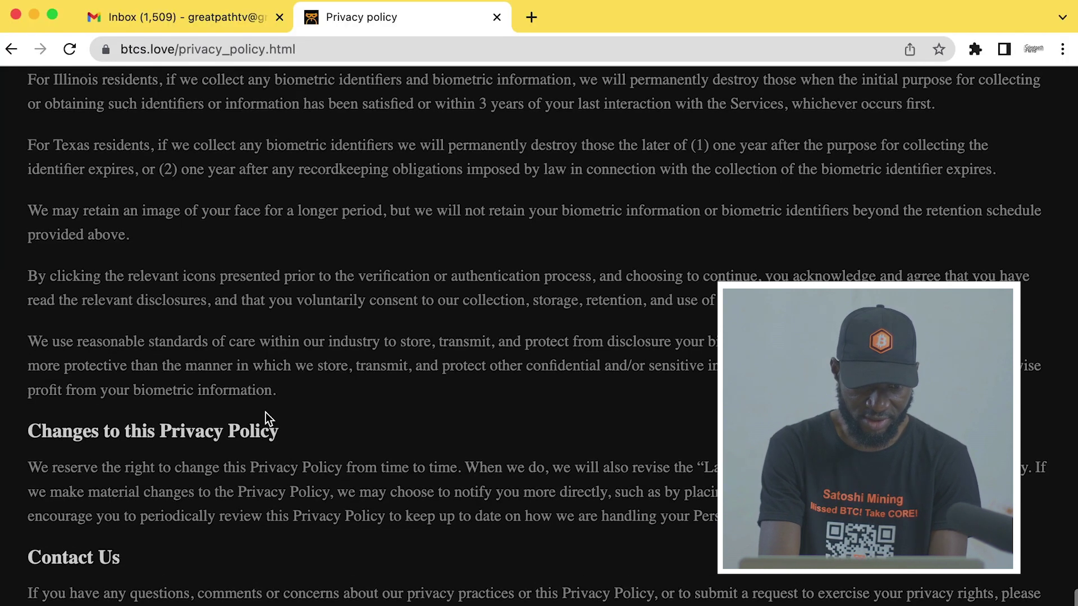
scroll(265, 413, up, 10)
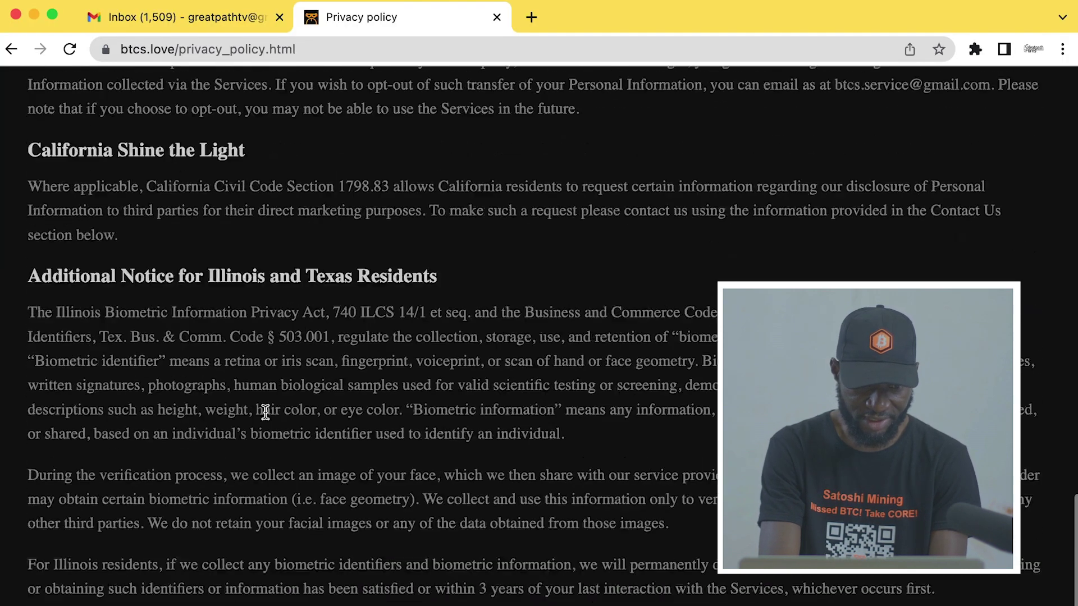
scroll(265, 413, up, 15)
click(9, 49)
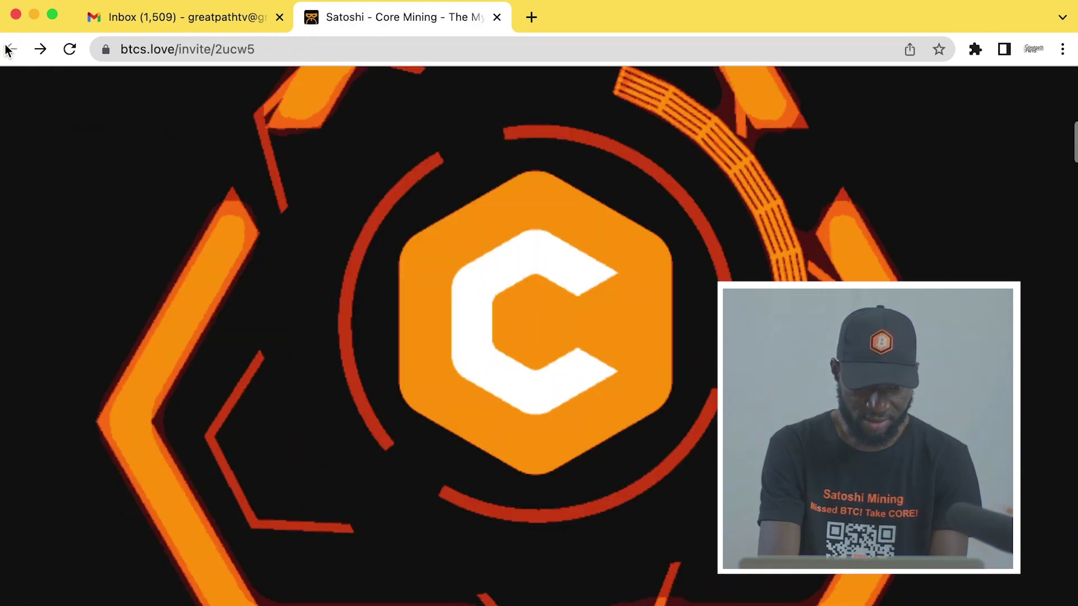
scroll(289, 372, down, 5)
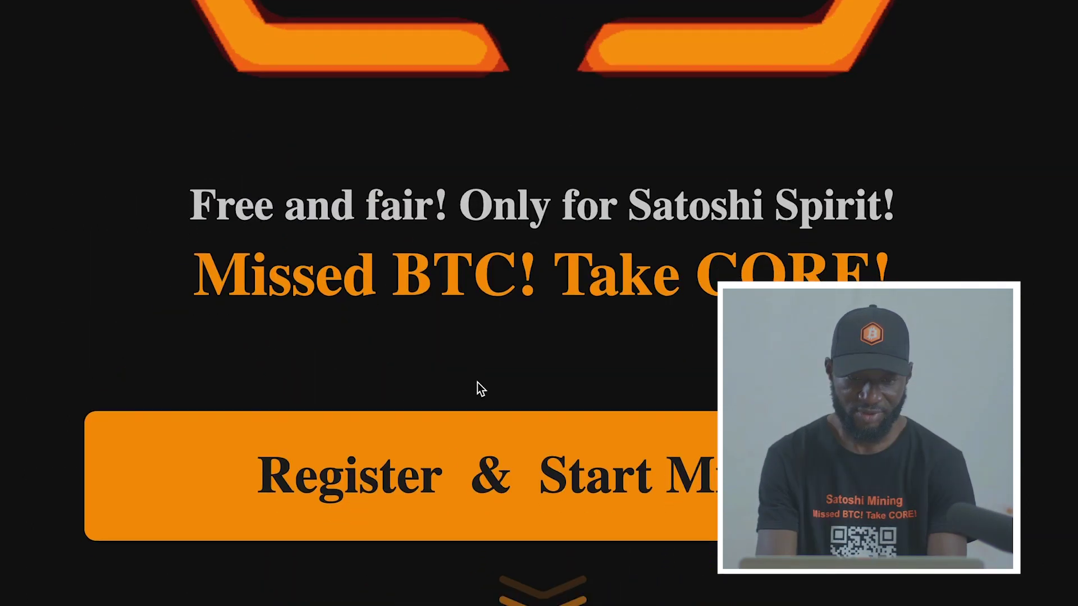
click(409, 487)
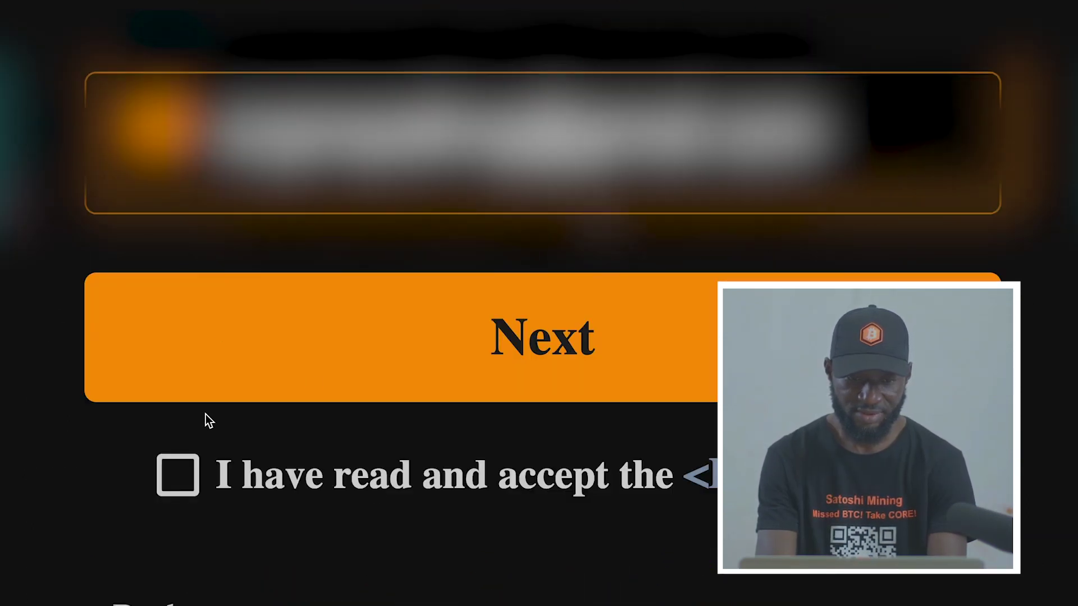
click(180, 483)
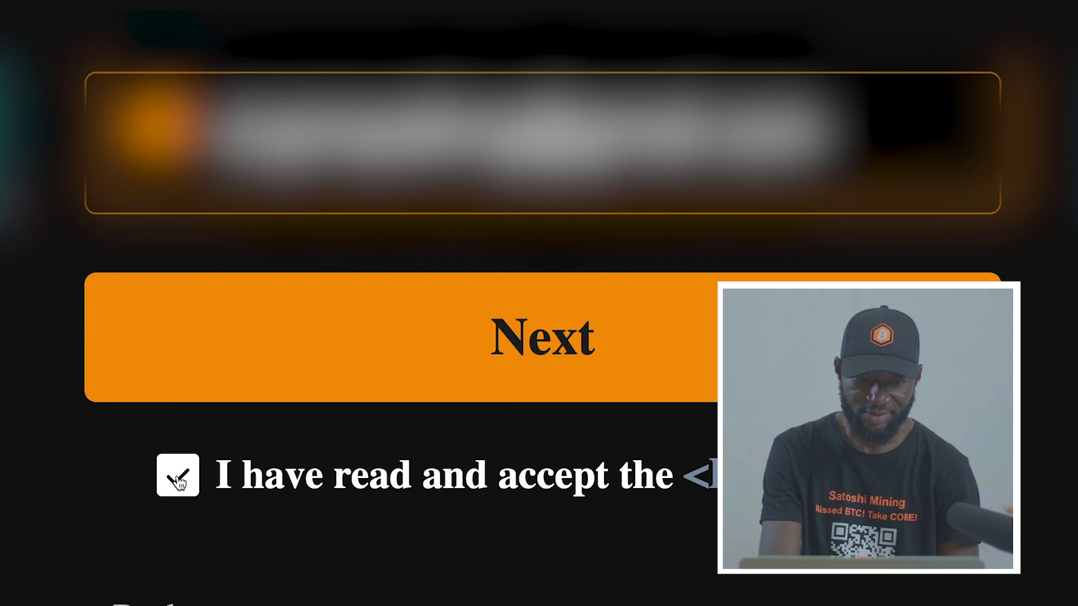
click(539, 337)
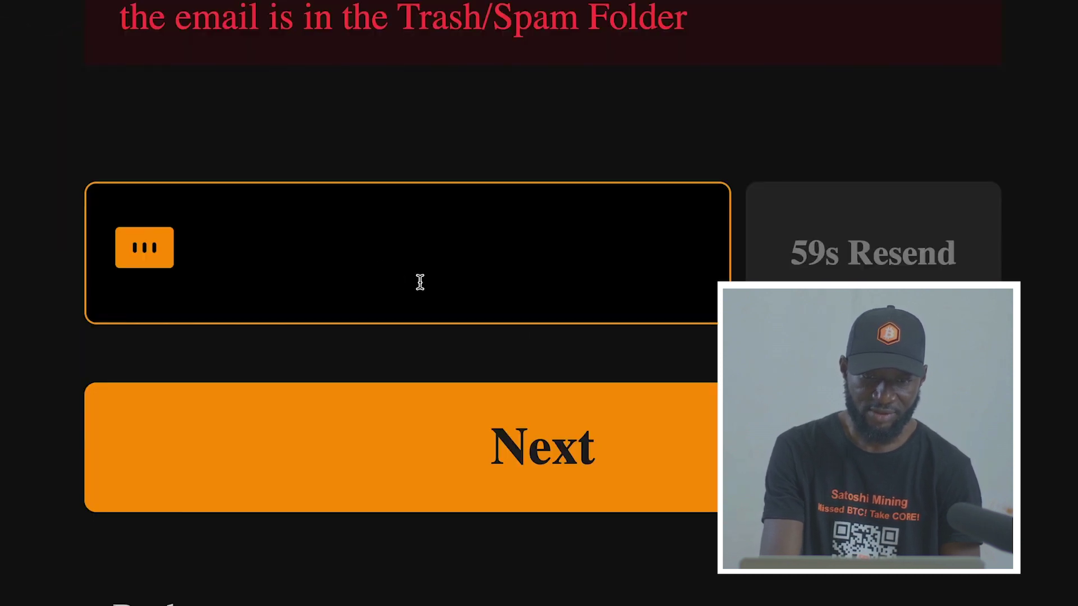
Step: Paste the emailed verification code into the sign-up form's code field
scroll(422, 287, up, 1)
scroll(421, 287, up, 8)
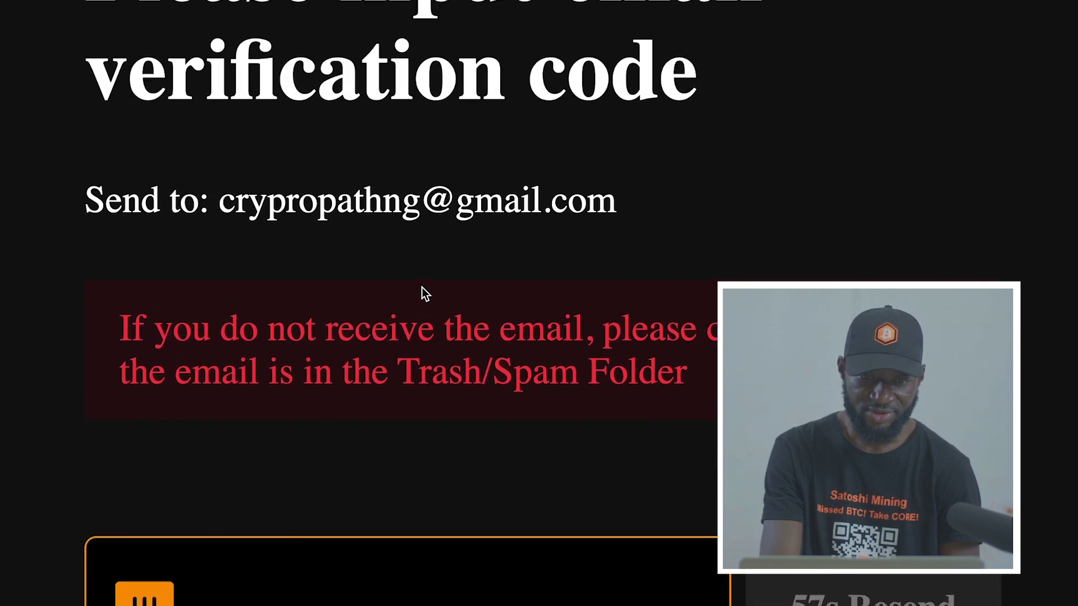
scroll(422, 292, down, 3)
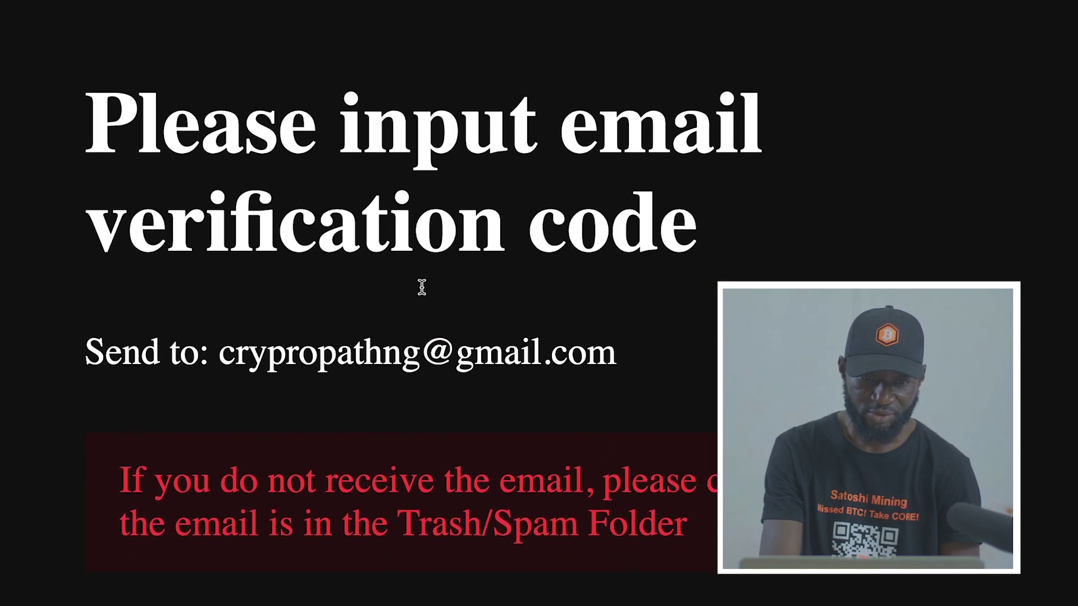
scroll(422, 291, down, 5)
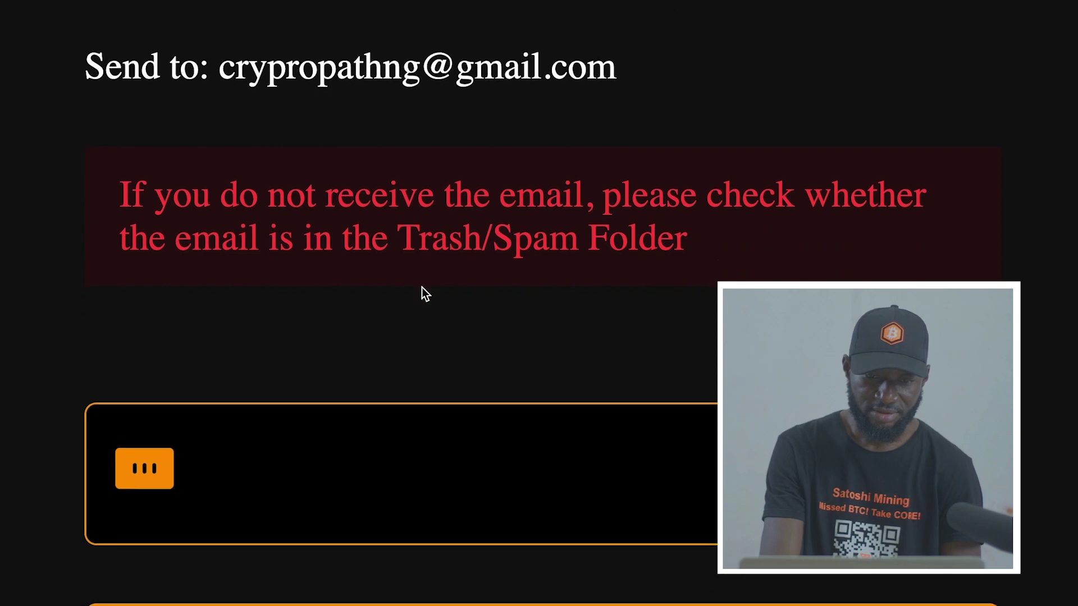
scroll(422, 289, down, 1)
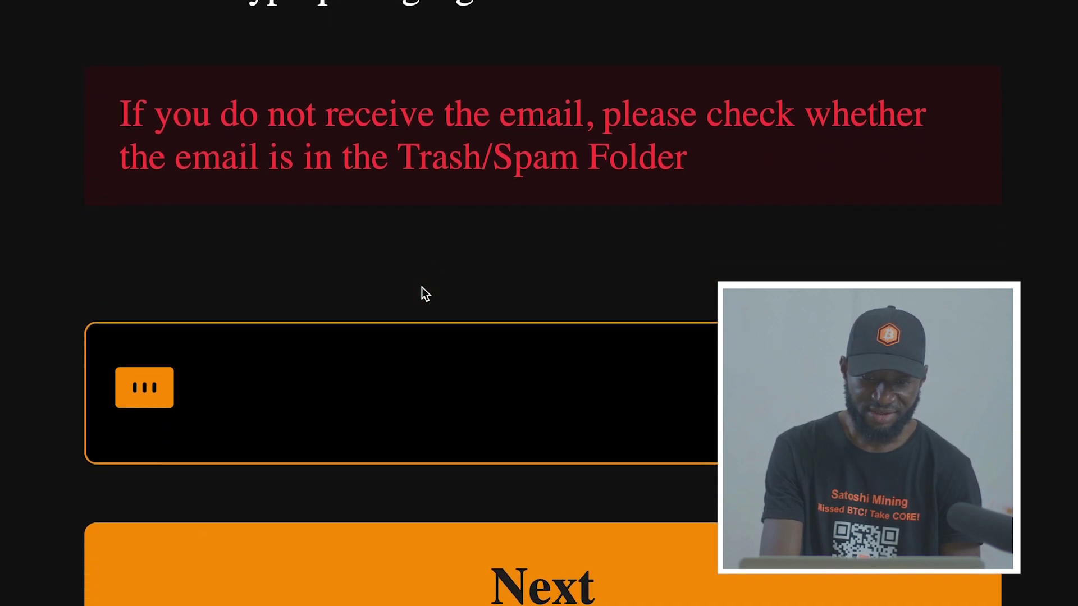
scroll(422, 290, up, 2)
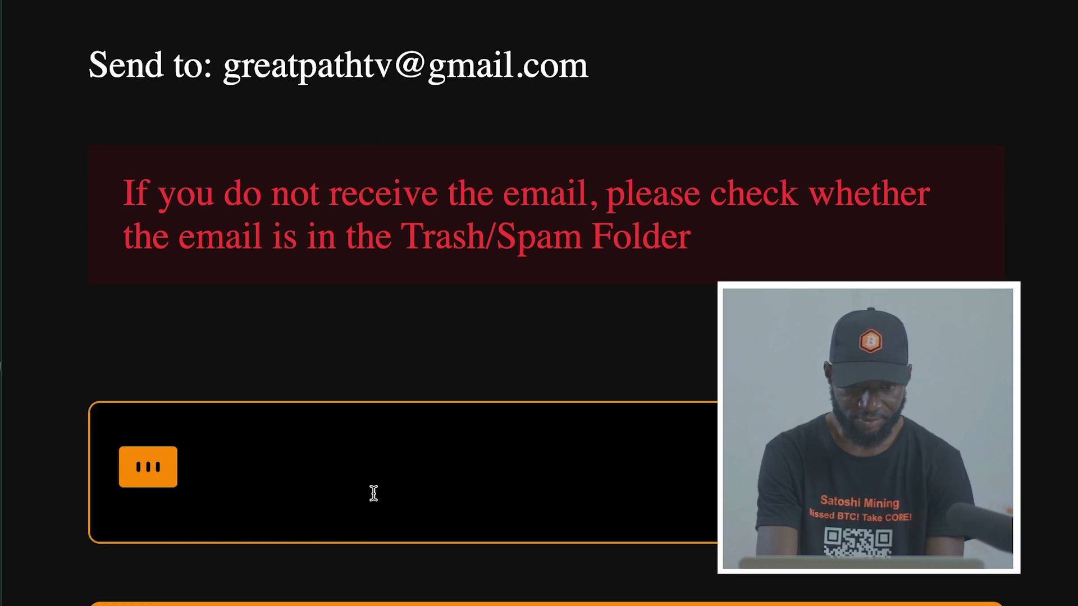
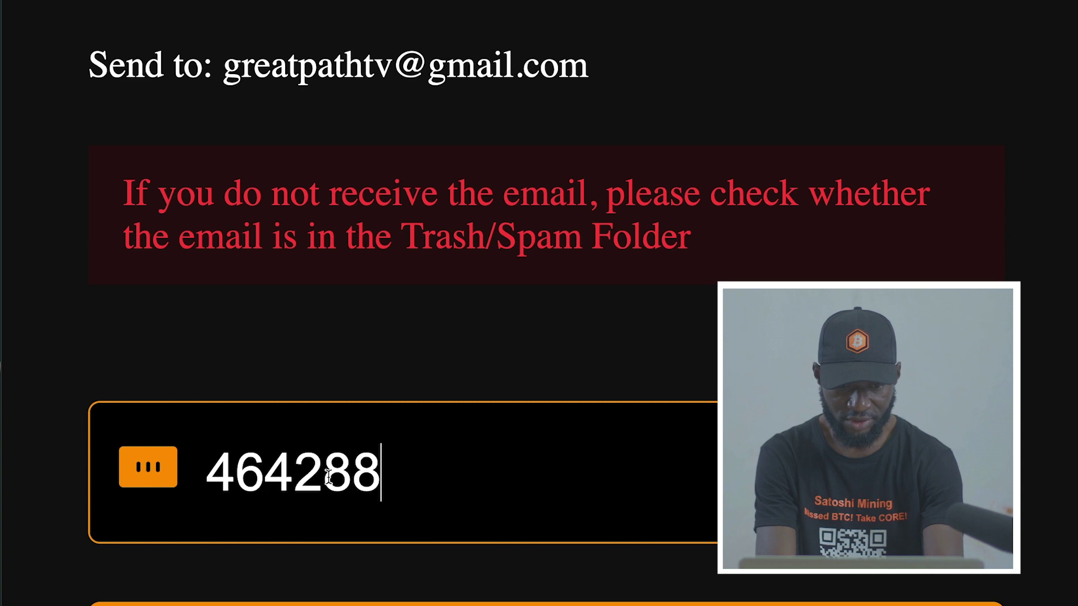
scroll(402, 486, down, 4)
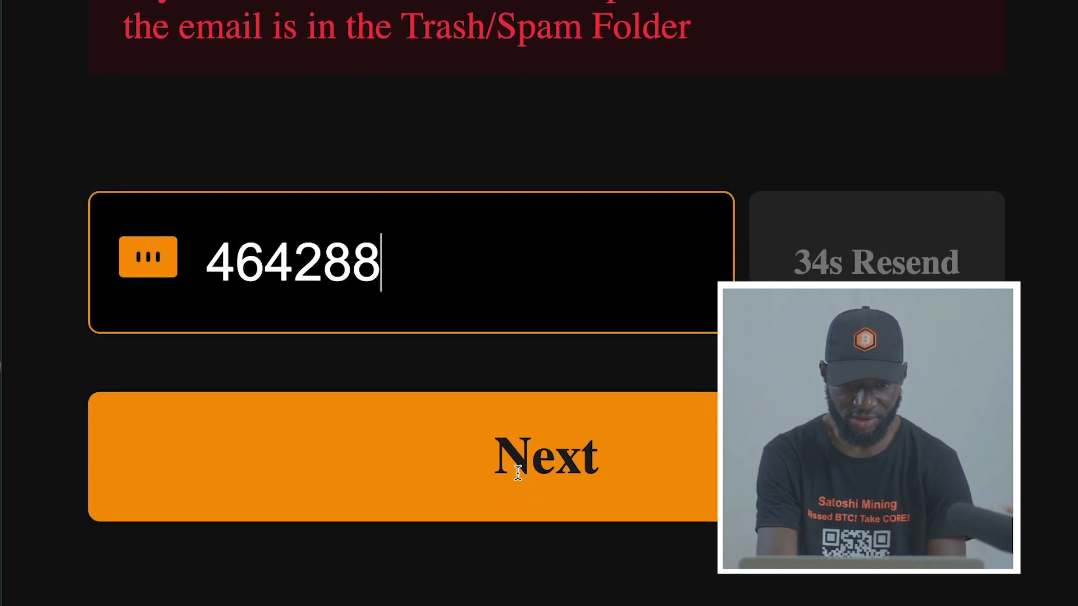
Step: Submit the verification code, confirm the chosen password and register the account
click(519, 471)
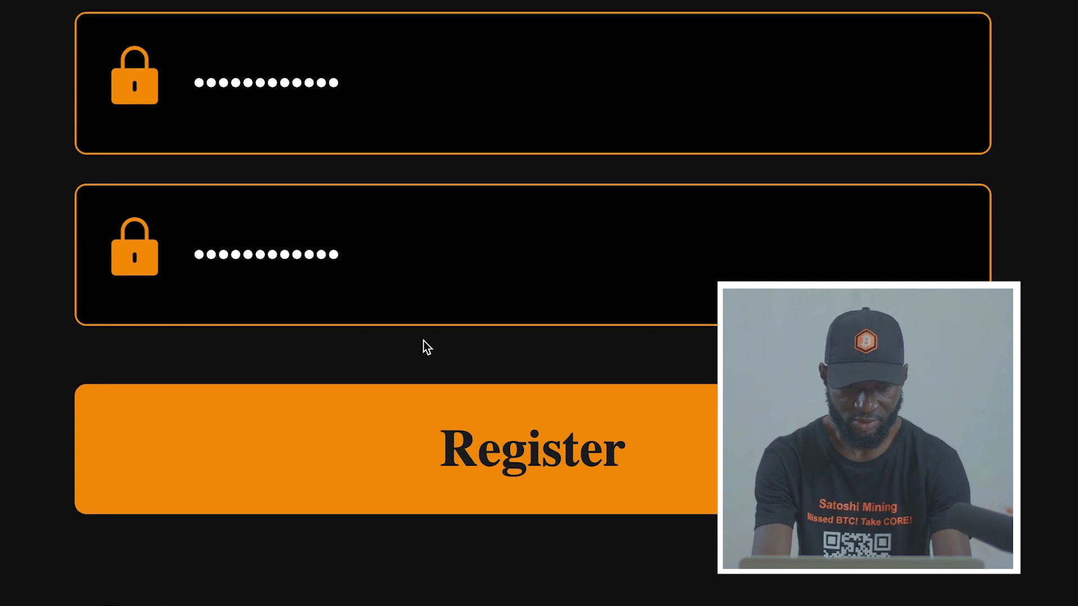
click(483, 455)
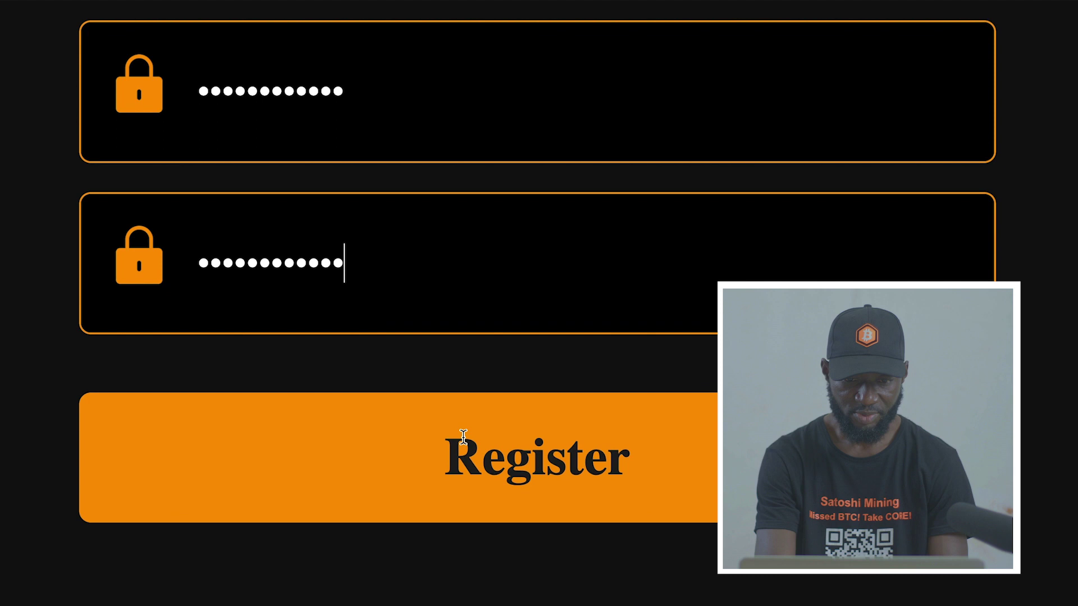
click(490, 471)
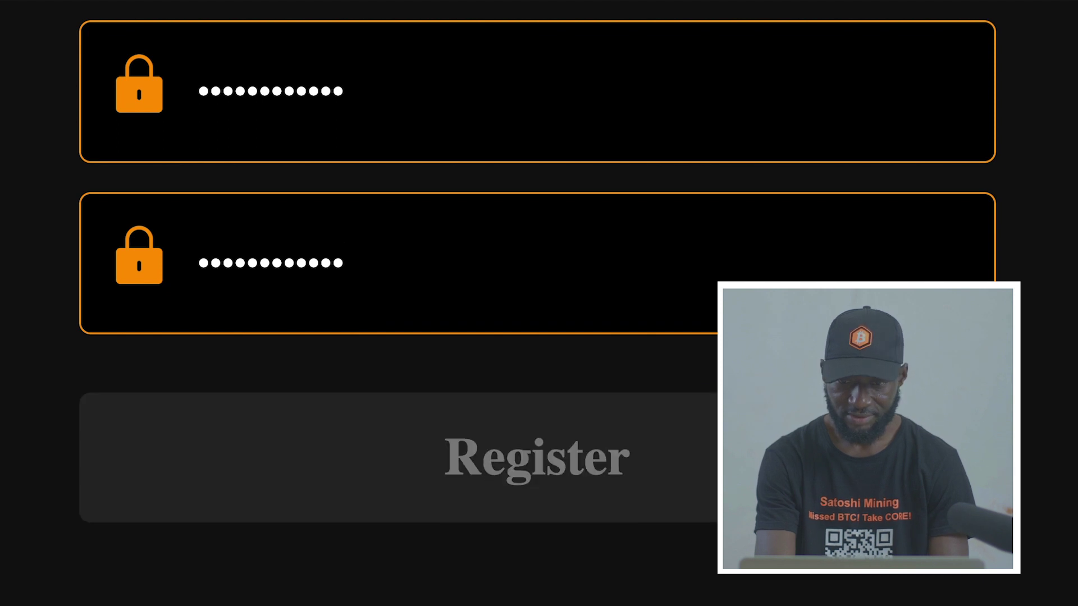
Step: Scroll through the Registration Success page to review the confirmation and app download offer
scroll(478, 315, up, 10)
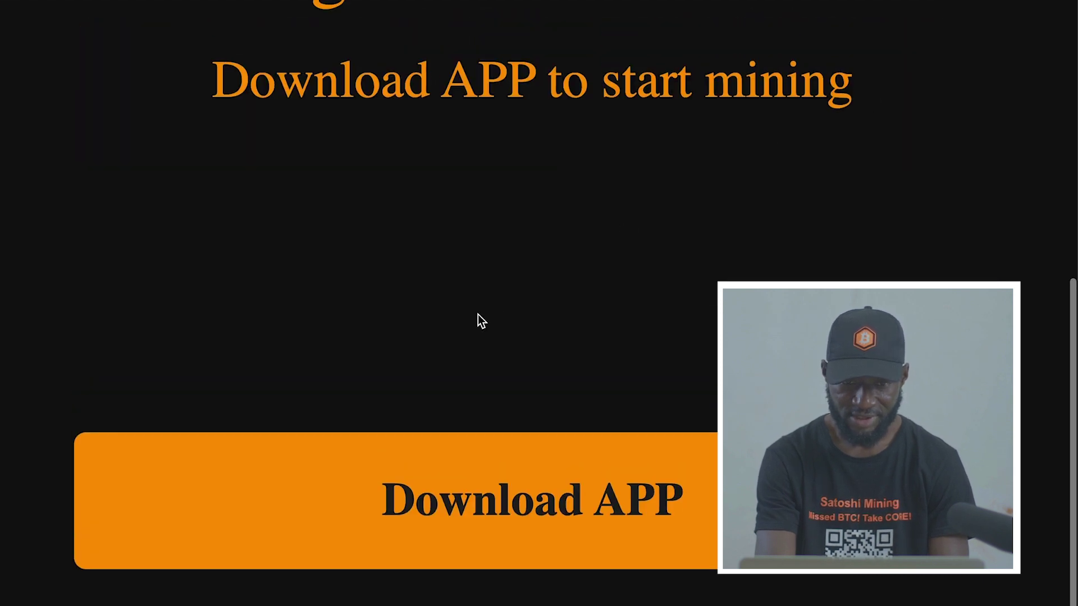
scroll(478, 314, down, 7)
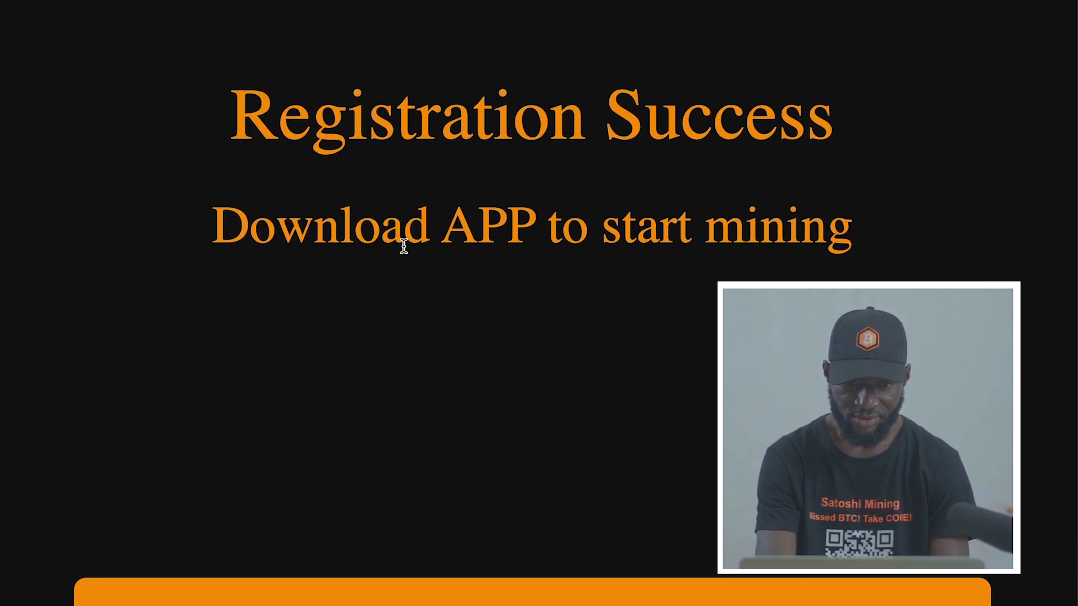
scroll(700, 304, down, 4)
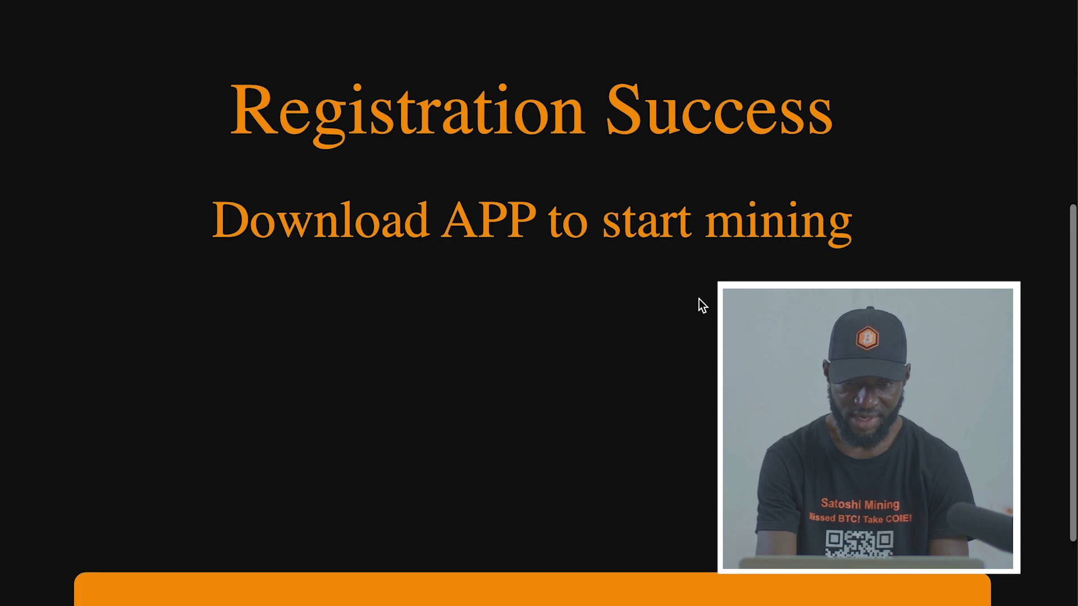
scroll(480, 237, up, 10)
scroll(480, 237, down, 10)
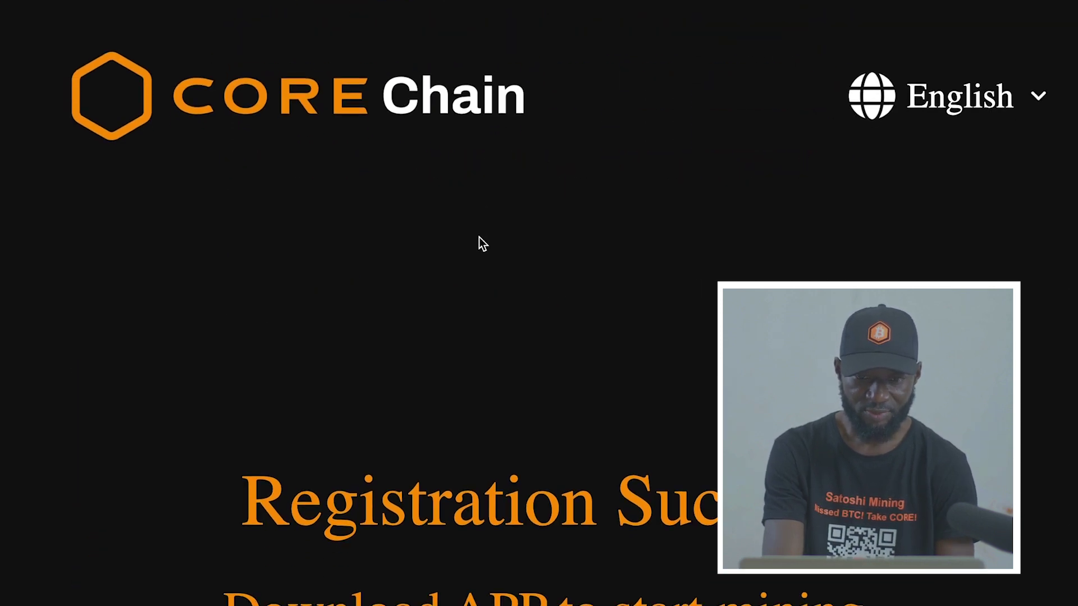
scroll(480, 237, up, 10)
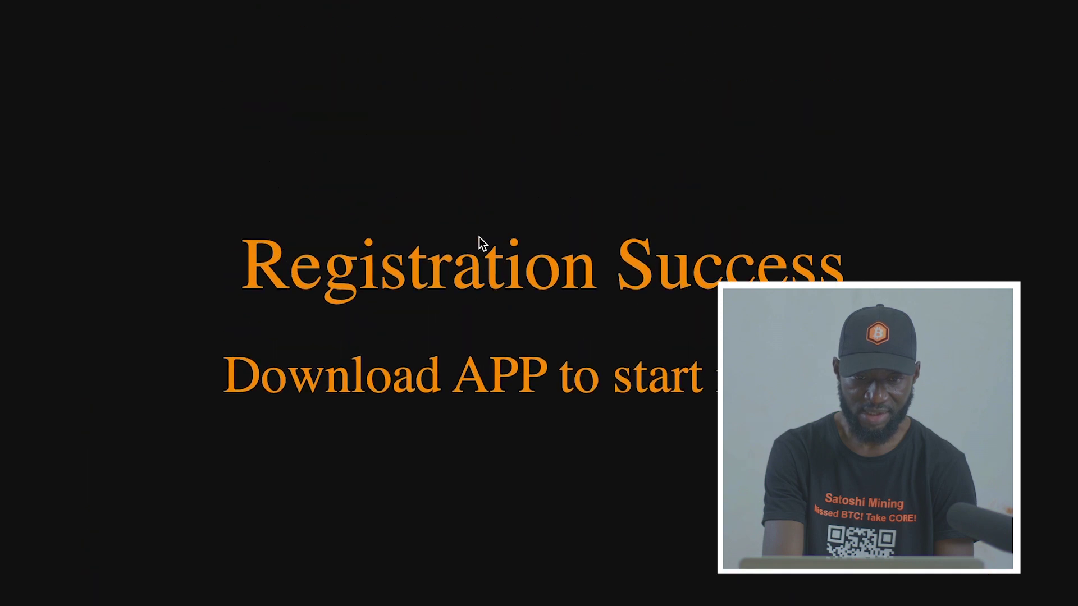
scroll(479, 237, down, 10)
scroll(480, 237, up, 10)
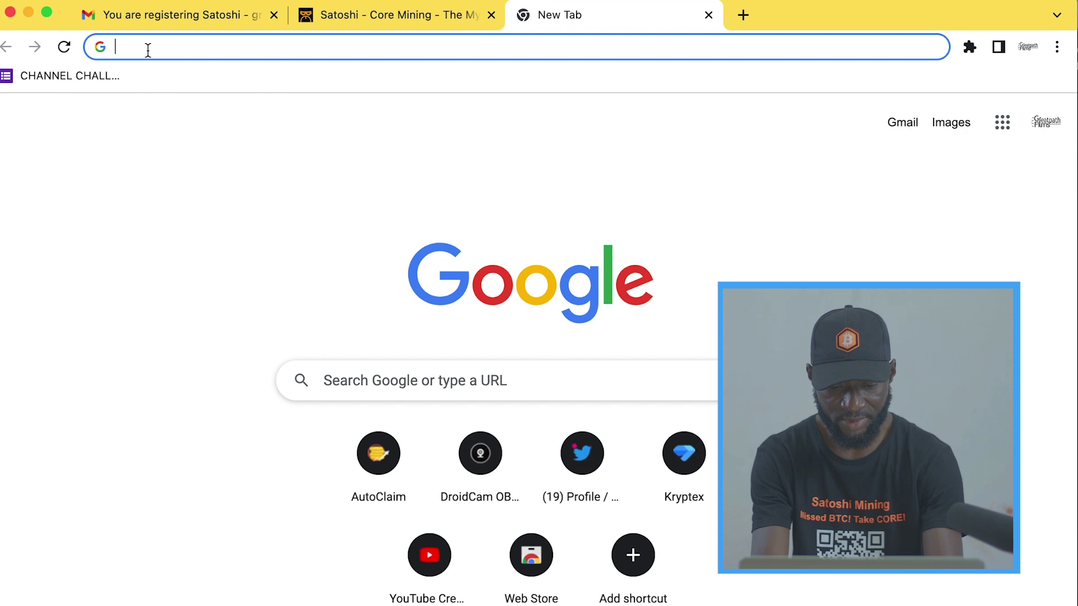
Step: Search Google for 'bluestacks for macbook pro' and open the 'BlueStacks for Mac - Download Free' result
text(bluestacks for macbook pro)
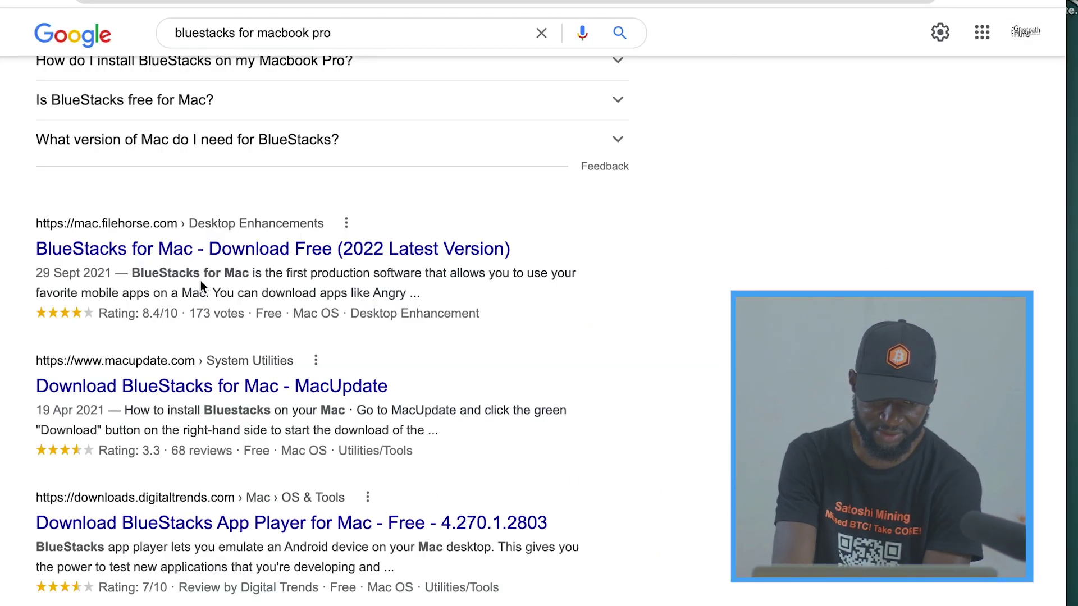
click(216, 255)
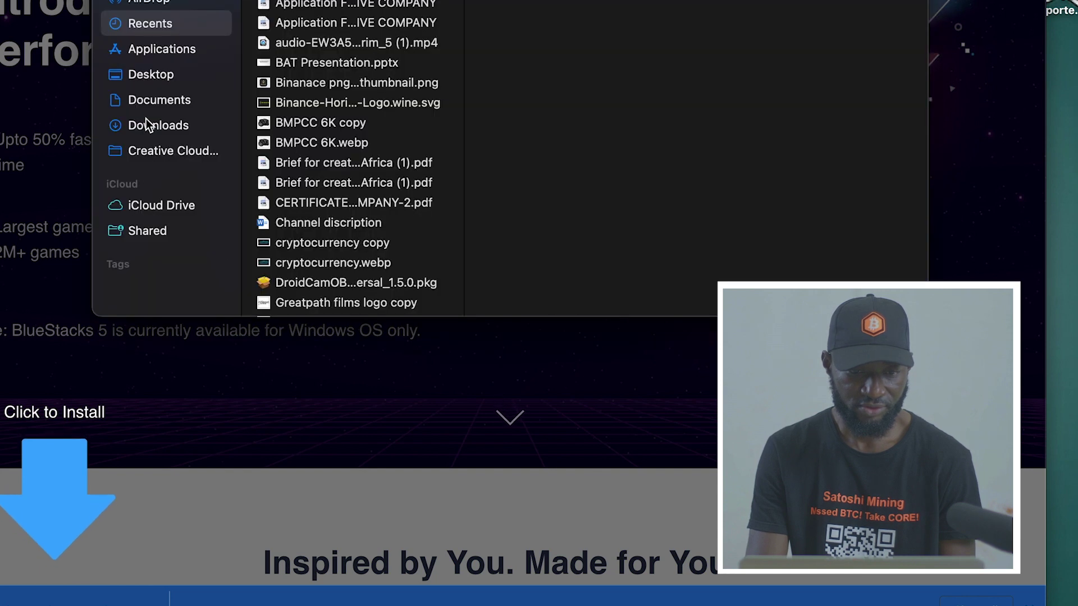
Step: Open the BlueStacksInstaller disk image from Downloads, launch the installer and start installing
click(151, 125)
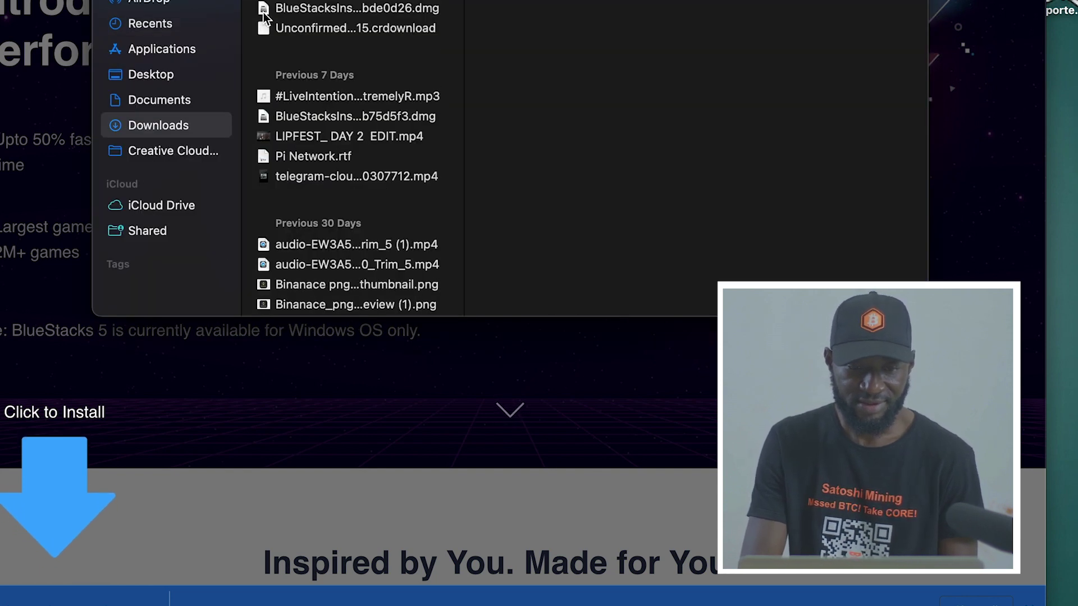
double_click(263, 9)
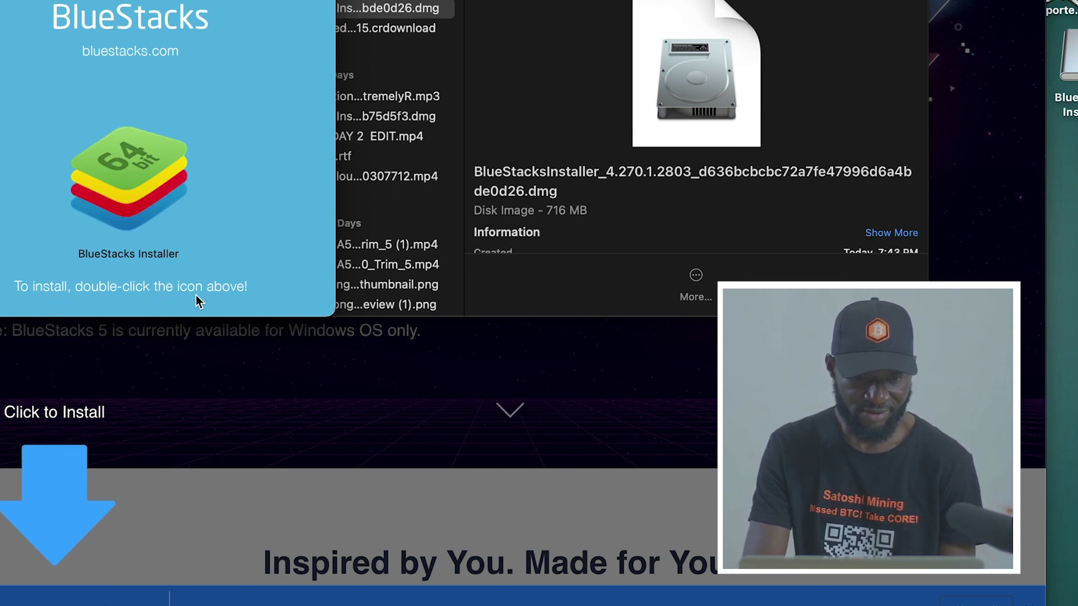
click(126, 174)
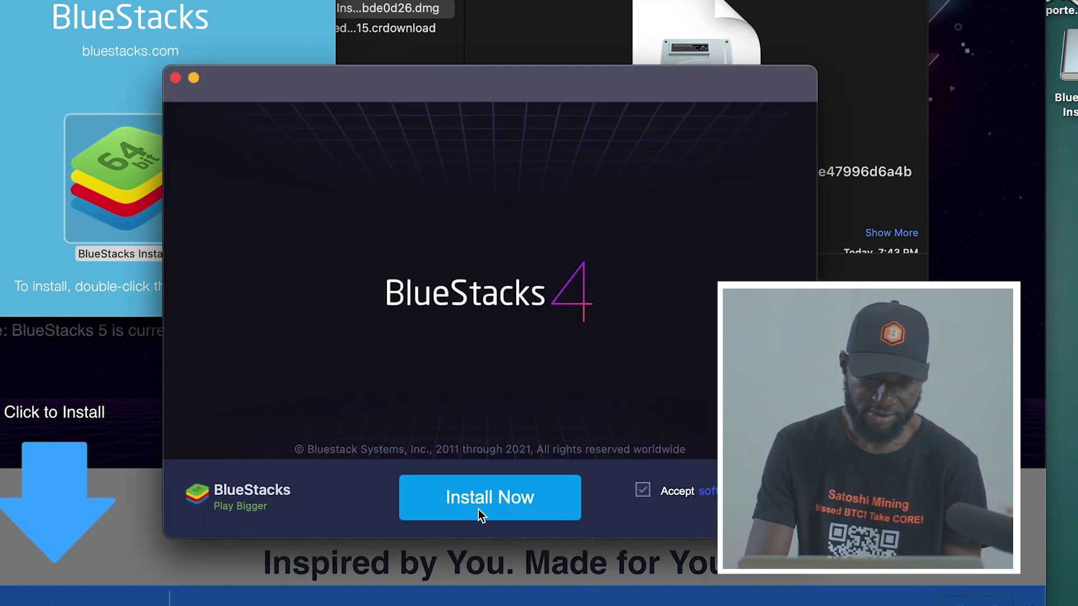
click(479, 510)
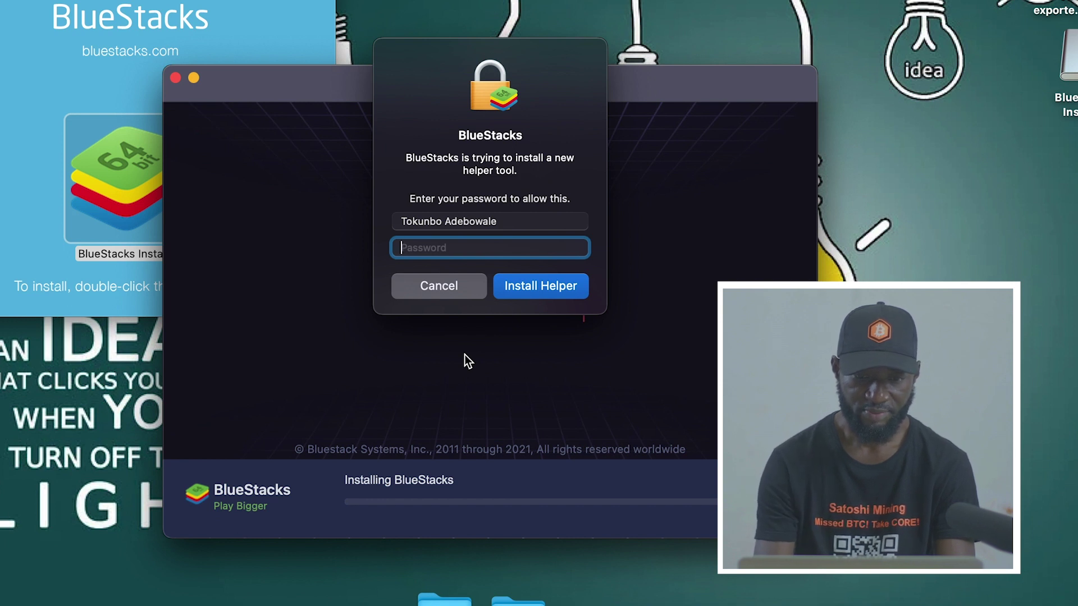
Step: Authorise the BlueStacks helper tool by entering the Mac account password
text(•••••)
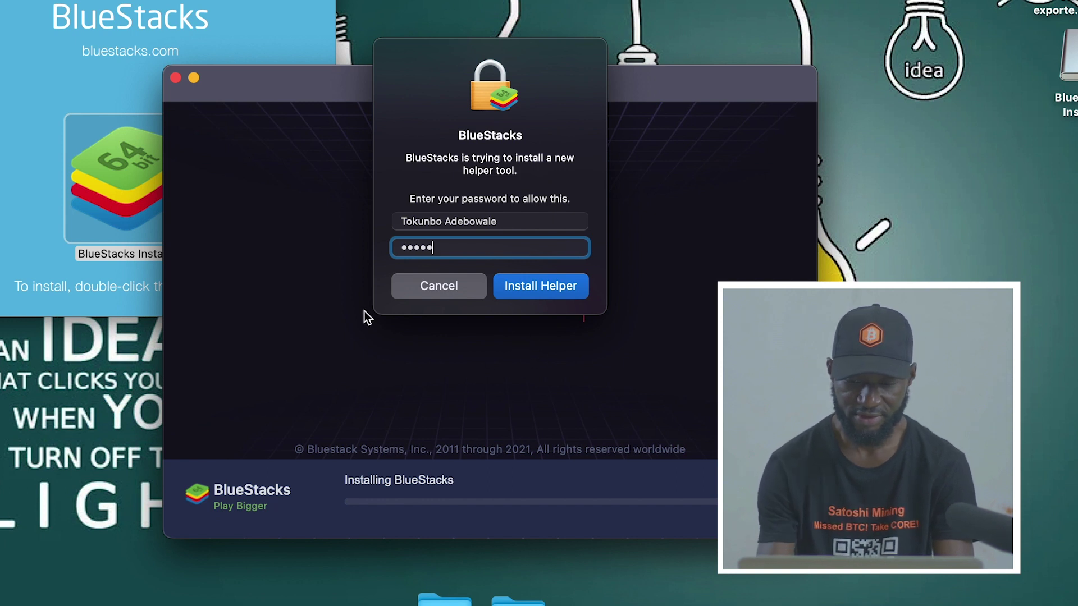
key(Return)
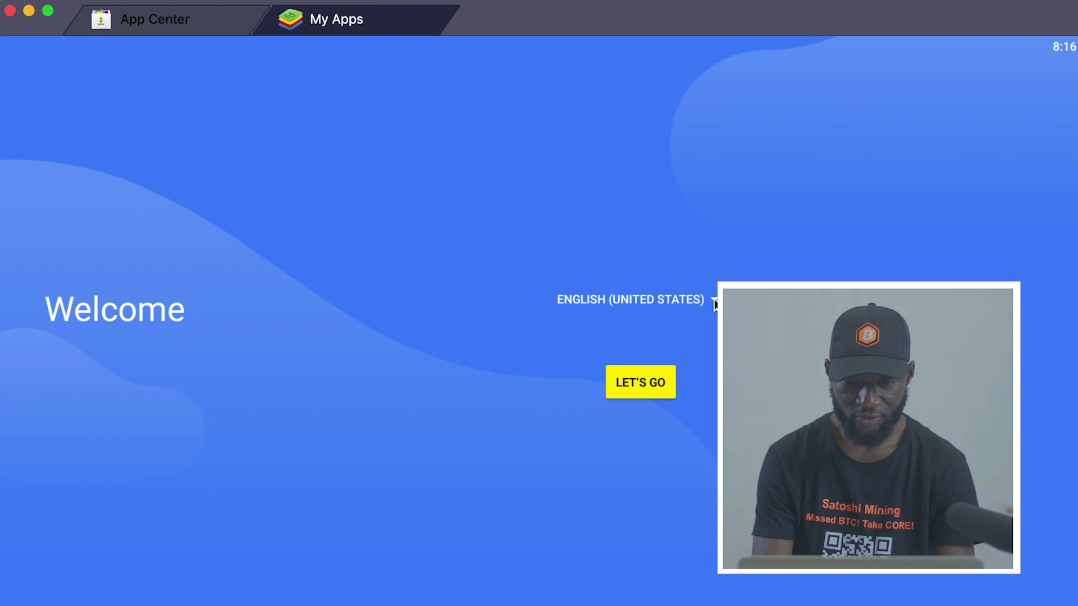
Step: Keep English (United States) as the language and begin the BlueStacks setup with LET'S GO
click(714, 301)
scroll(395, 406, down, 3)
scroll(395, 406, up, 3)
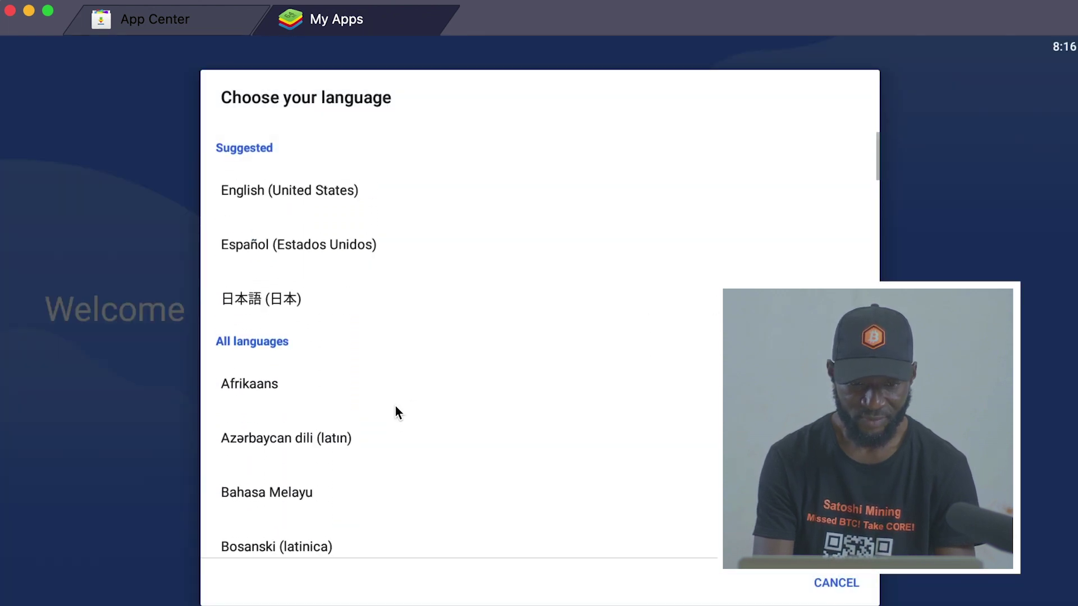
key(Escape)
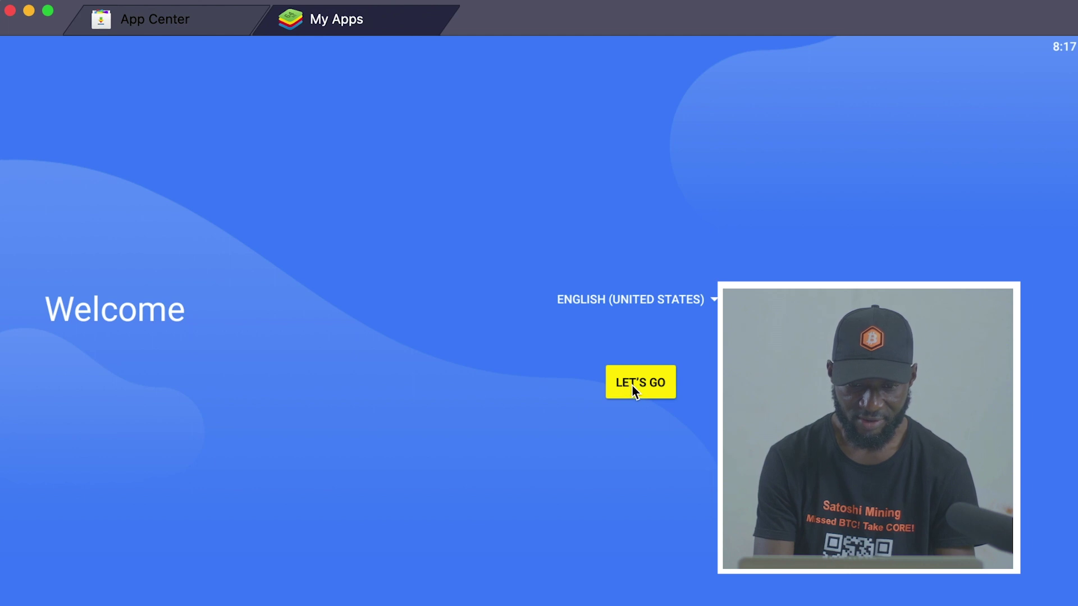
click(633, 386)
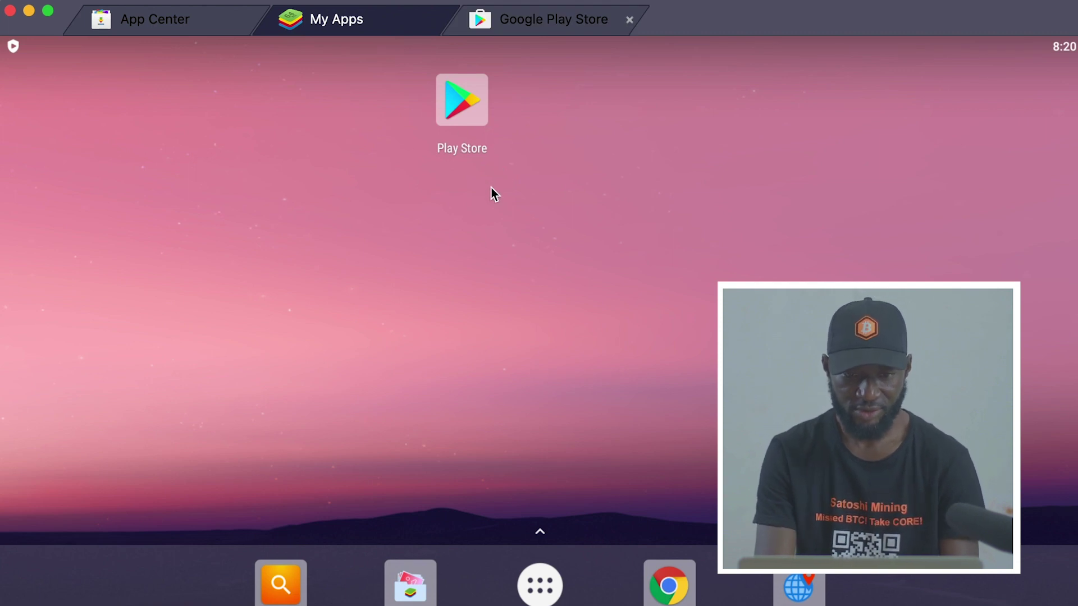
Step: Search the Play Store for 'Satoshi', install the app, and launch it
click(461, 120)
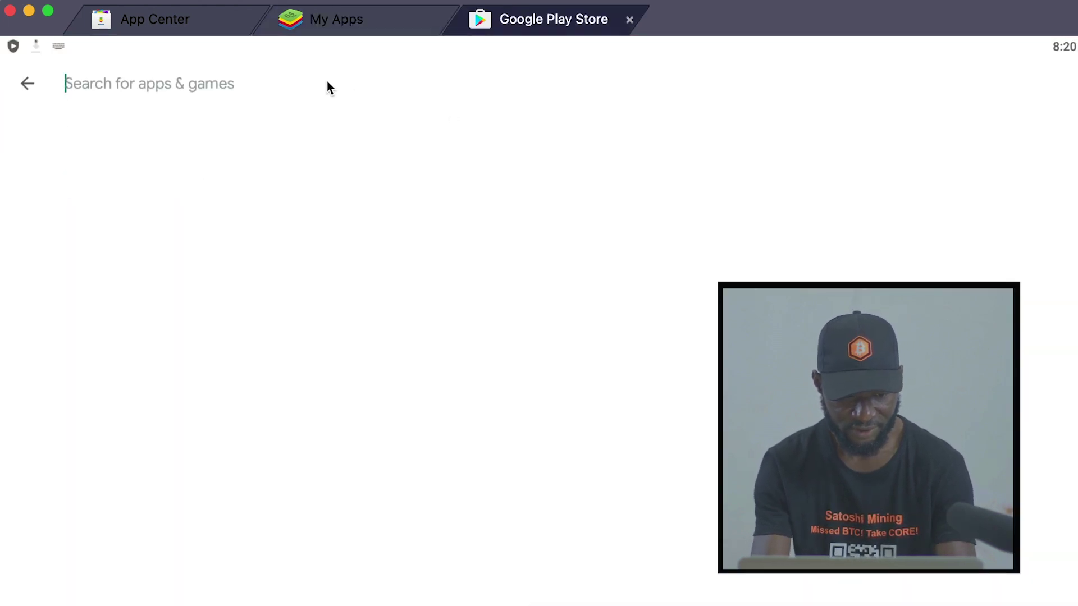
text(Sa)
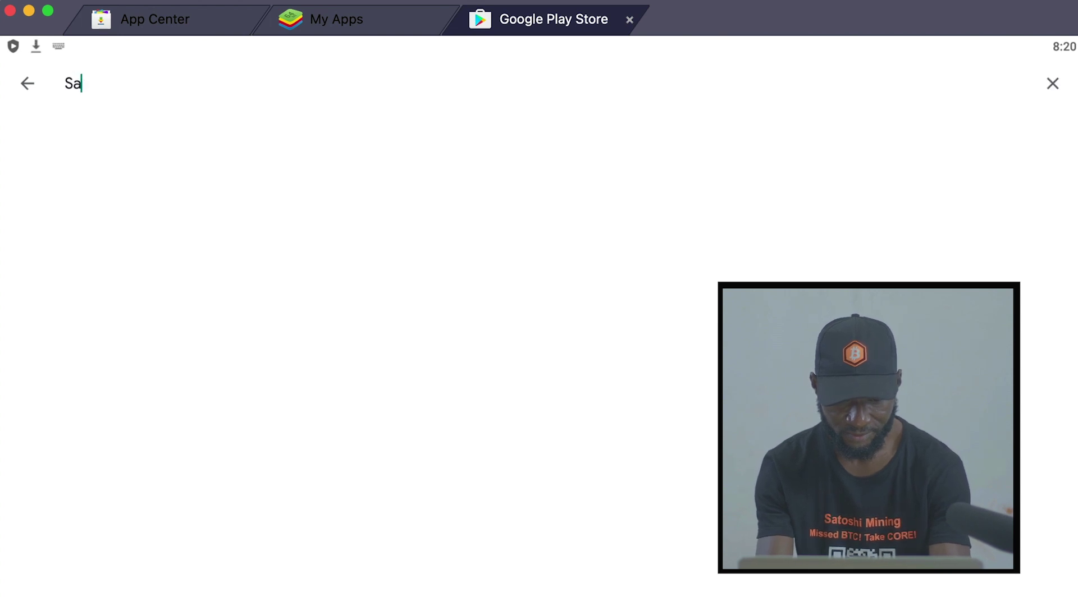
text(toshi)
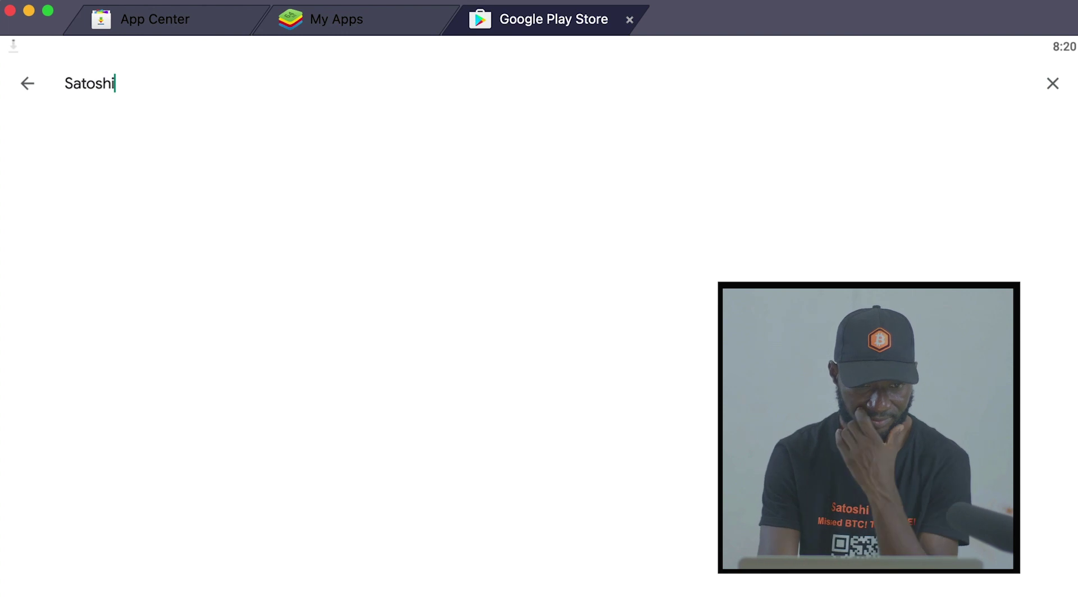
key(Return)
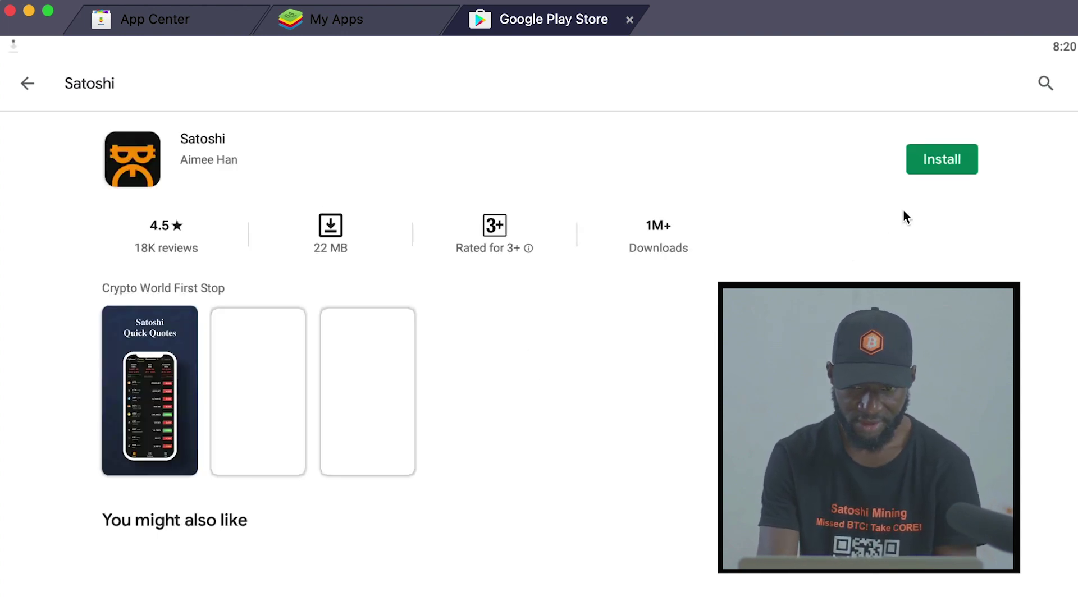
click(935, 158)
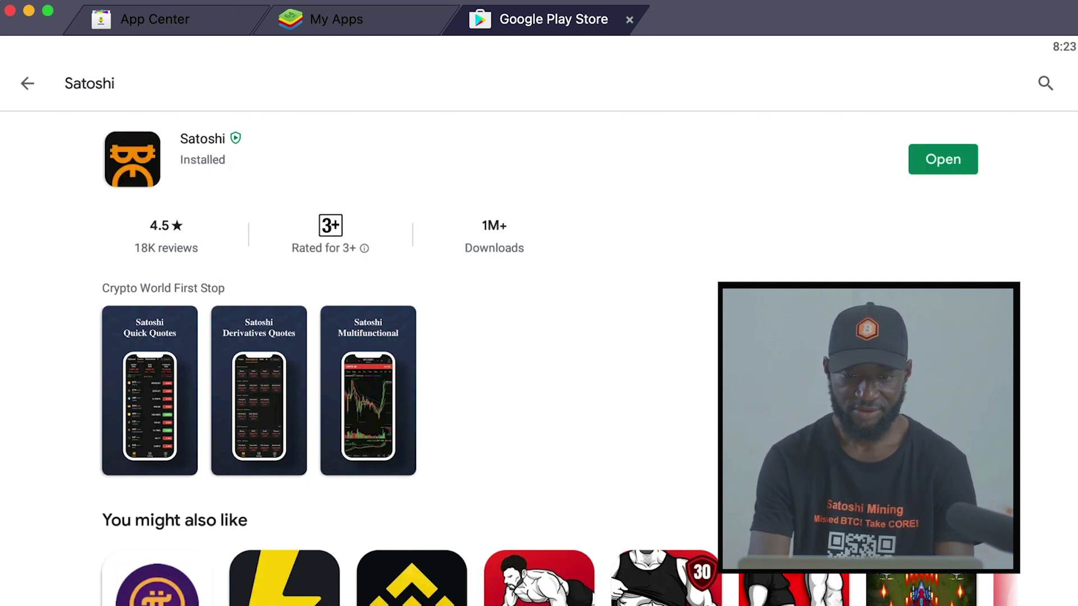
click(931, 167)
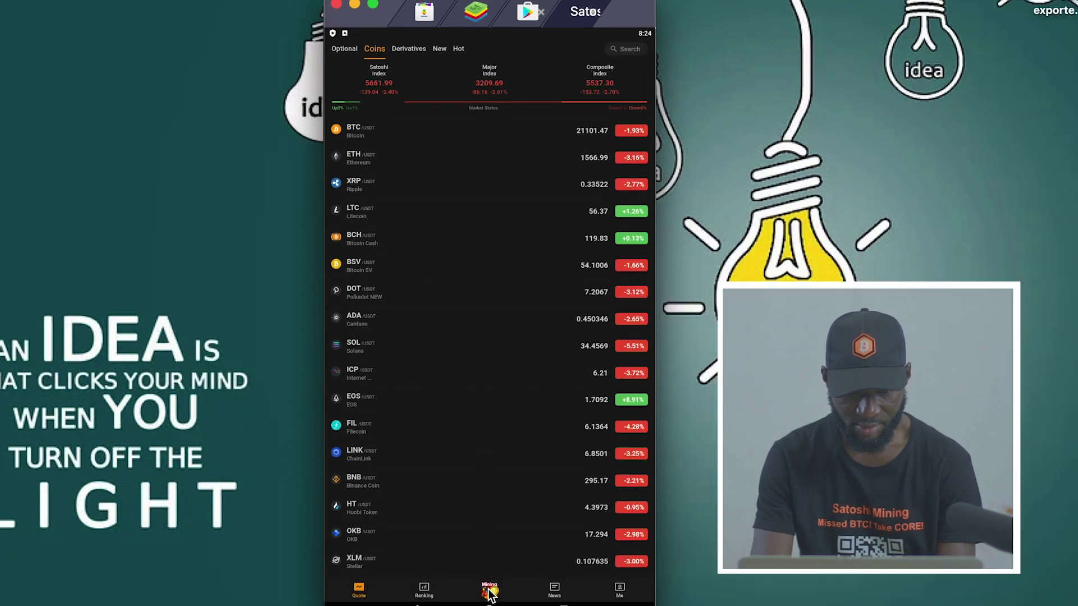
Step: On the CORE mining page, attempt Start Mining and follow the prompt to the login screen
click(489, 591)
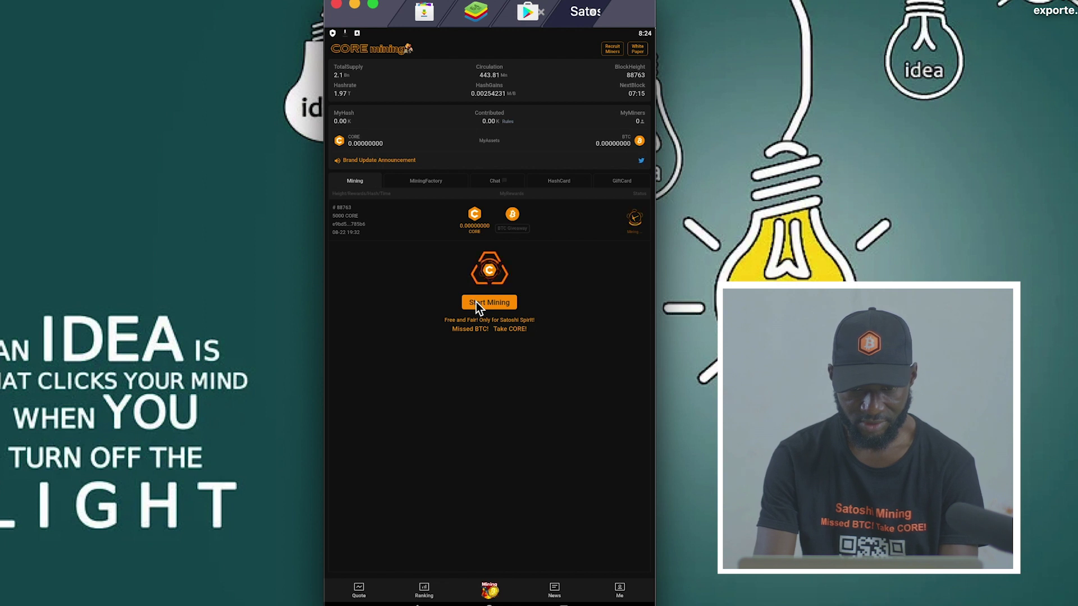
click(476, 302)
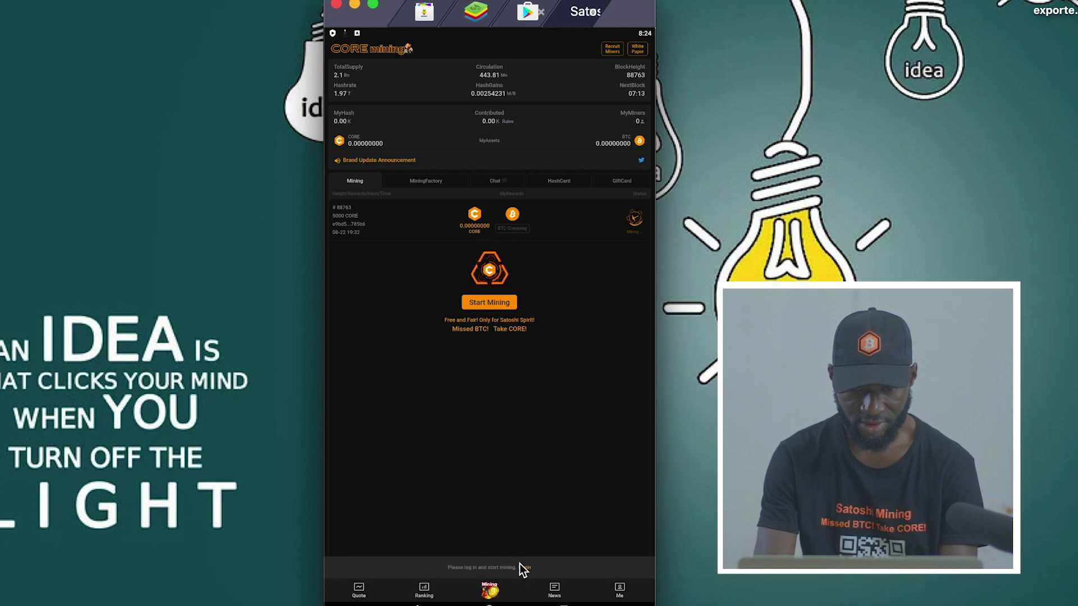
click(523, 570)
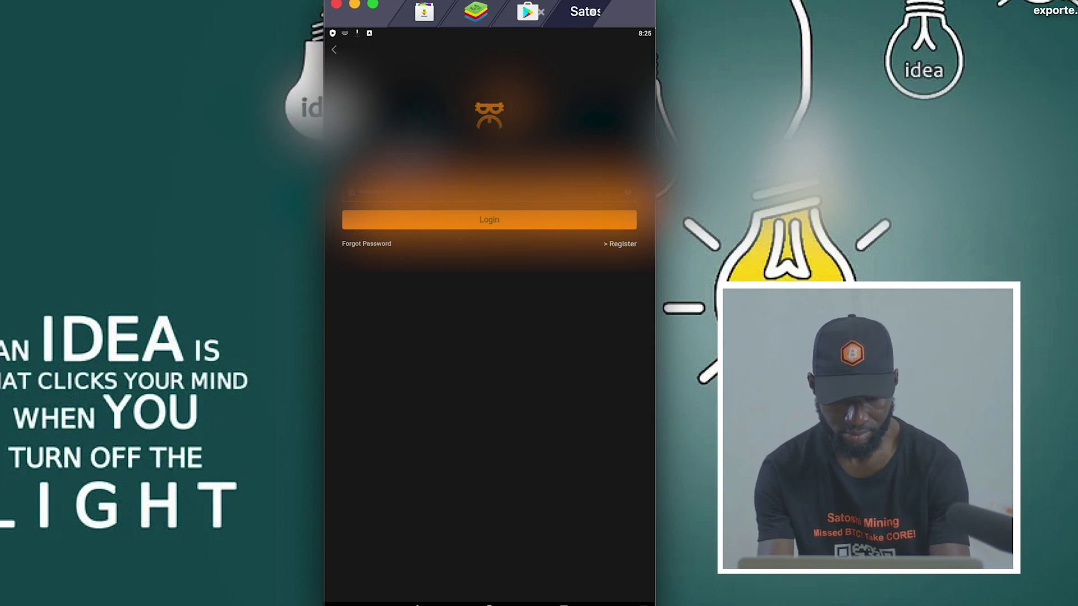
Step: Enter the account password in the login form and submit the login
click(405, 196)
text(g)
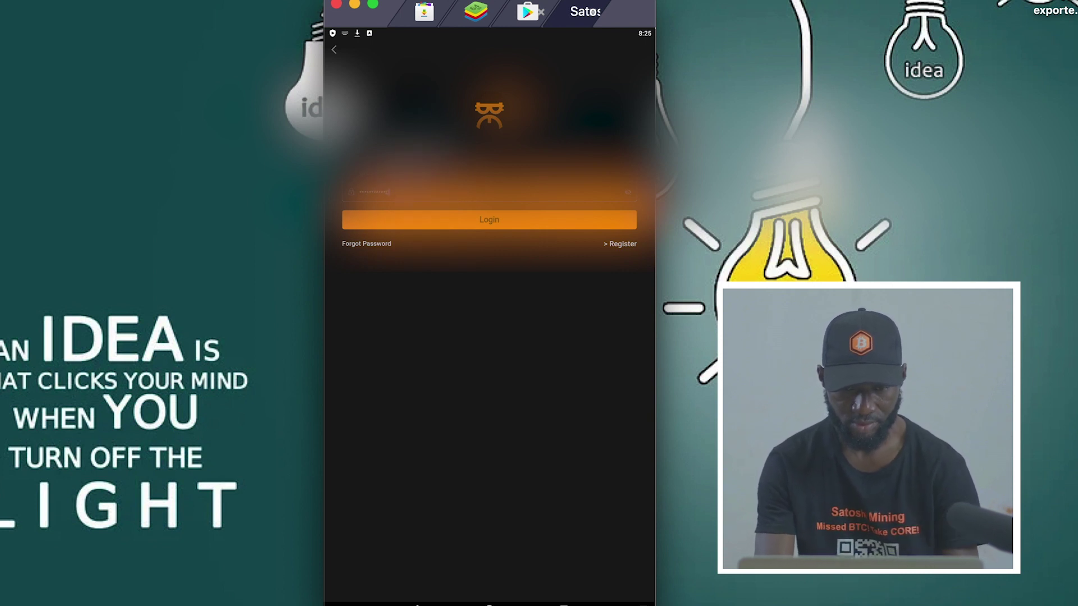
click(483, 220)
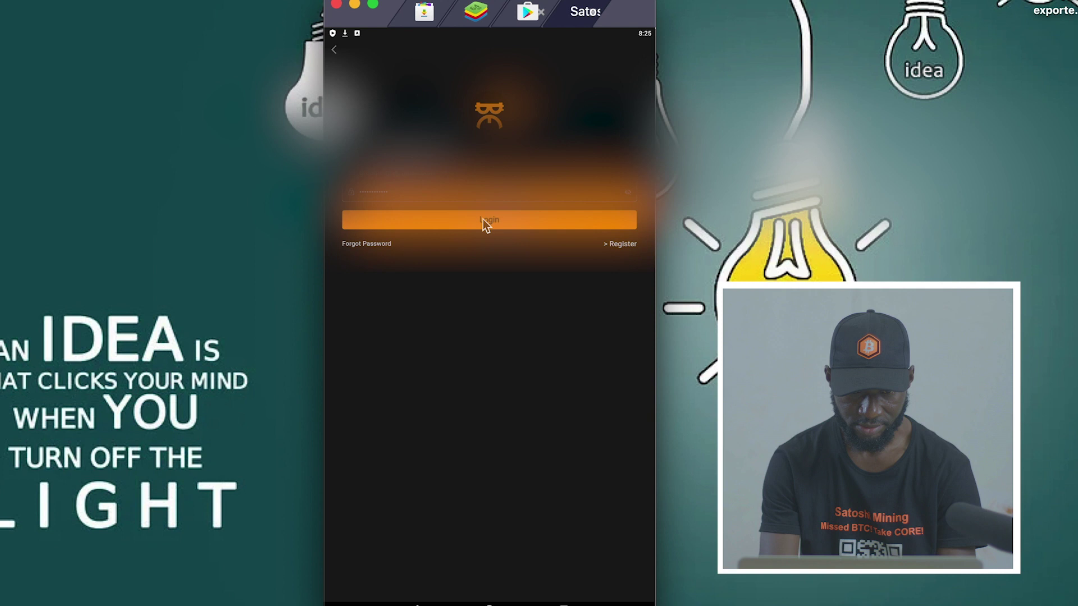